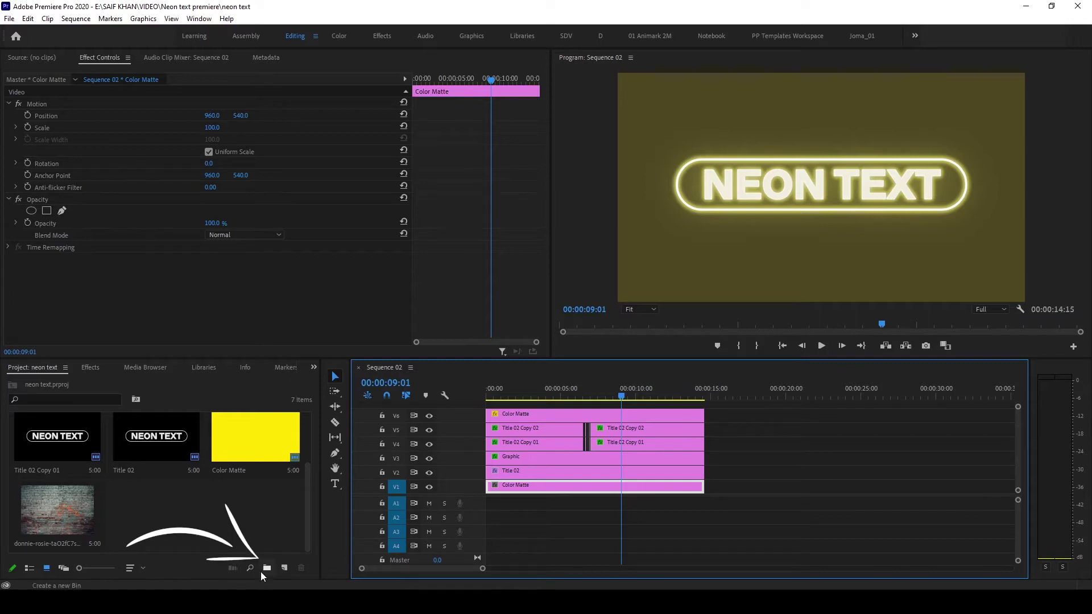
Create a new bin containing an empty sequence named NEON, open in the timeline
left_click(266, 568)
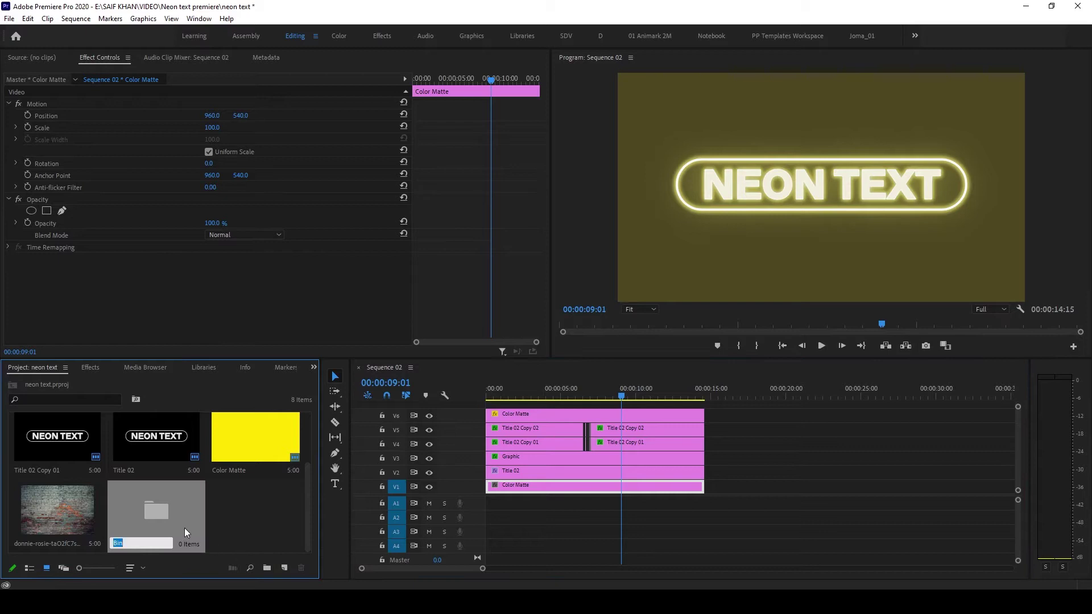
double_click(184, 530)
left_click(289, 562)
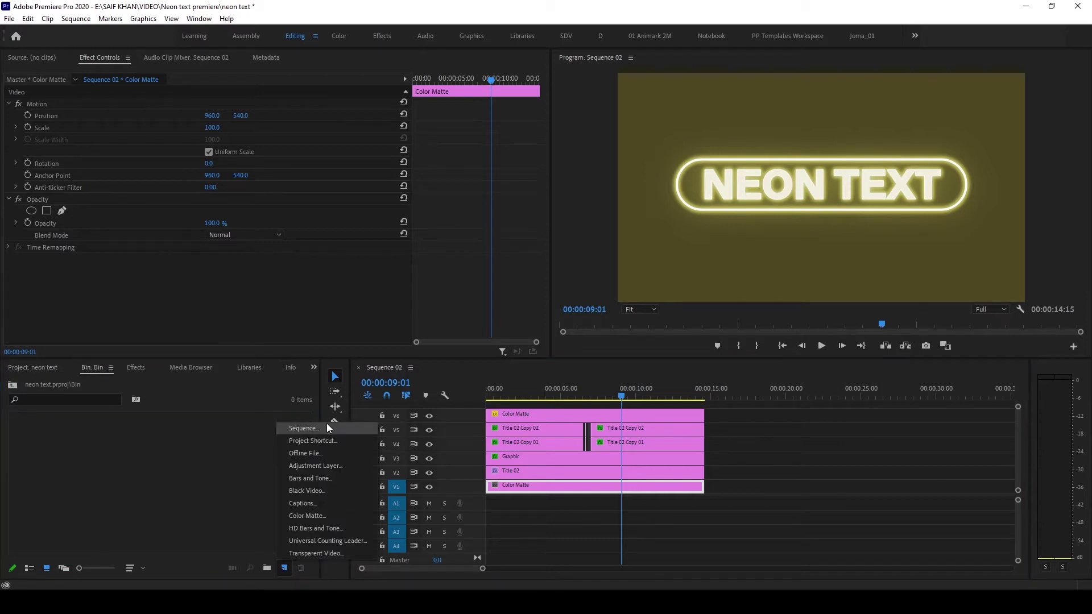
left_click(325, 425)
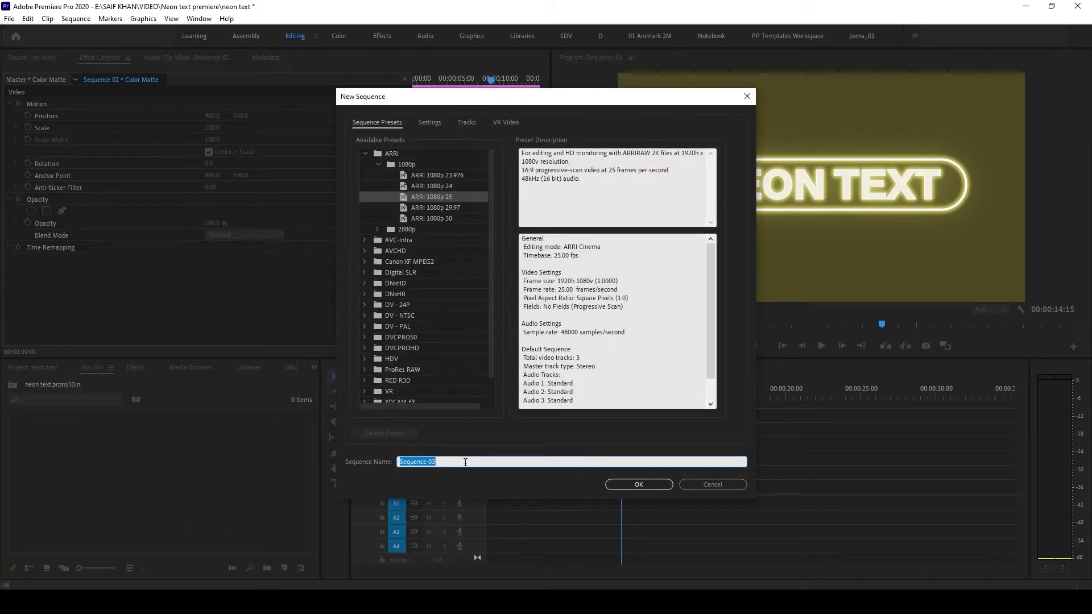
key("BackSpace")
type("NEON")
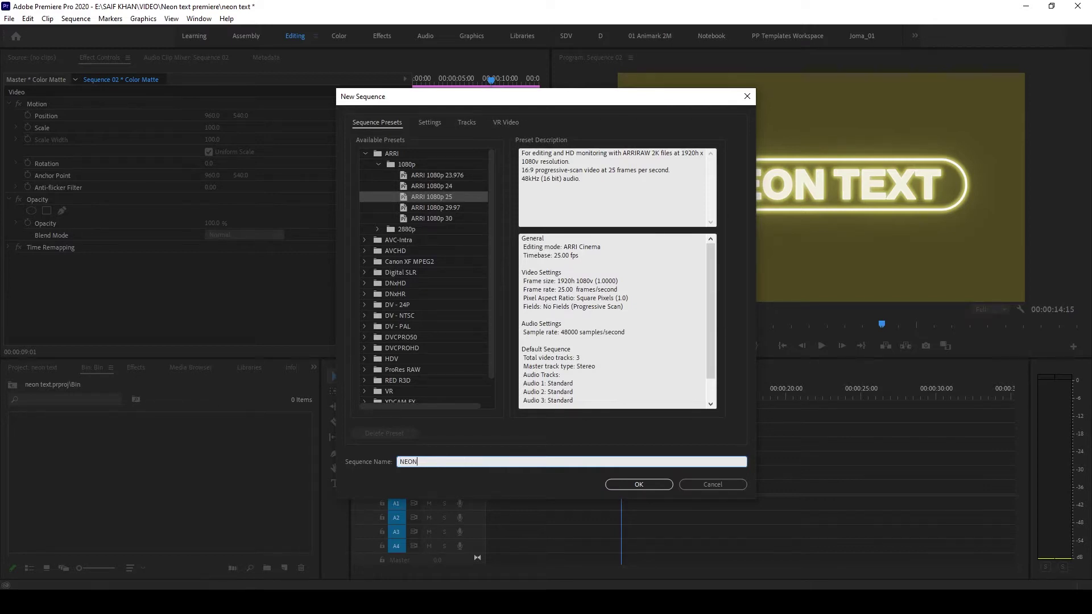
key("Return")
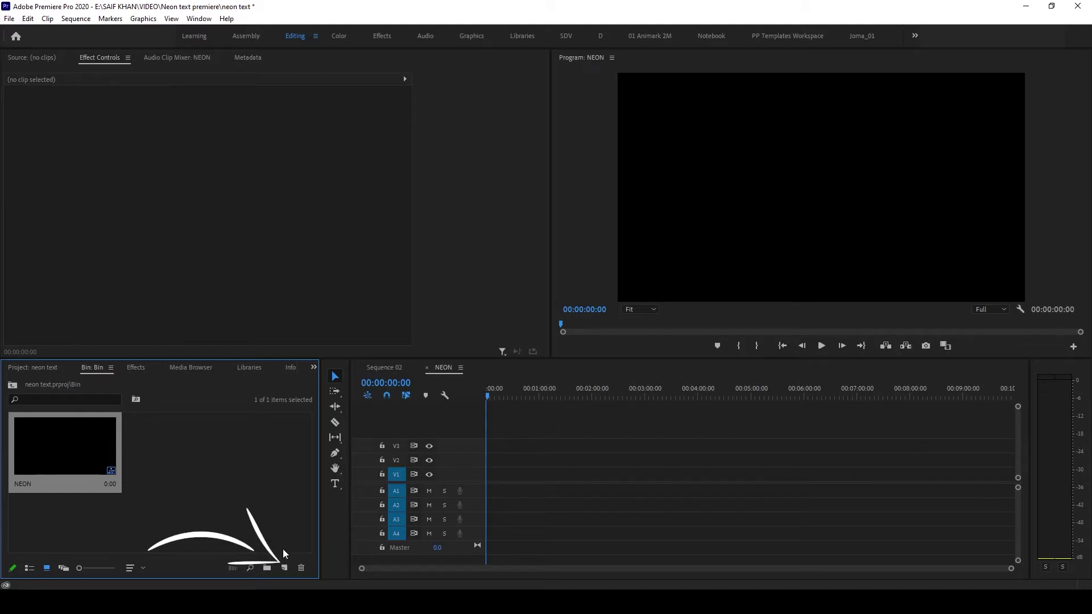
Create a grey colour matte named Color Matte with default video settings
left_click(283, 570)
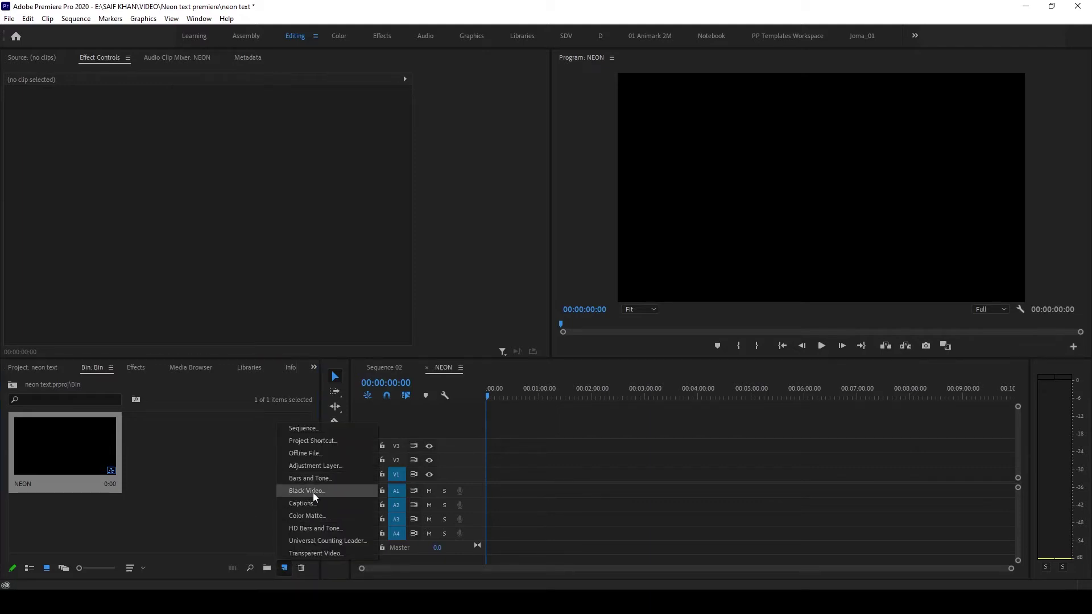
left_click(312, 516)
left_click(572, 339)
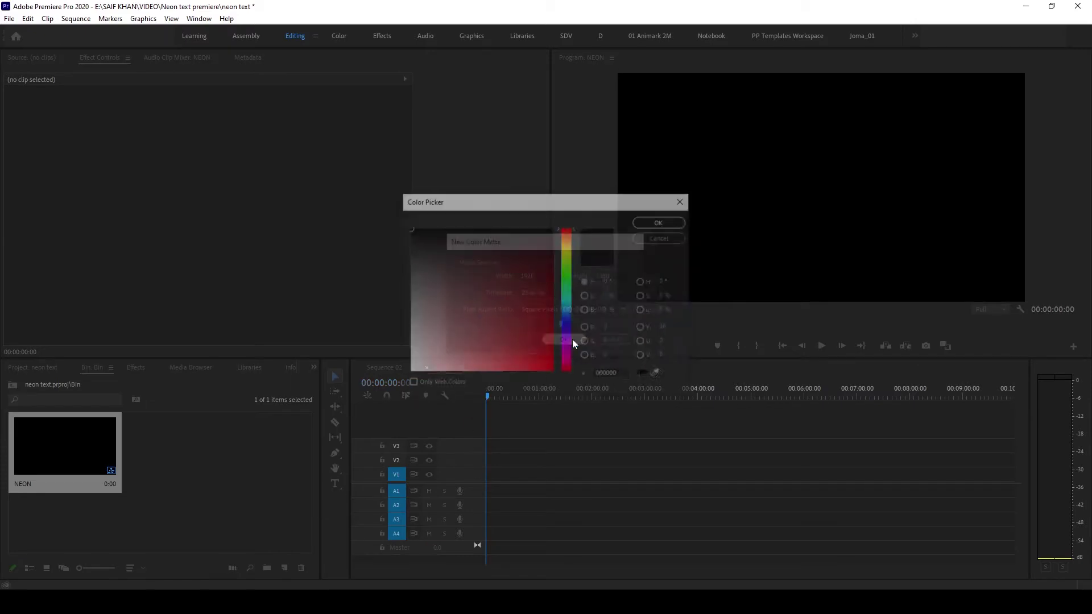
left_click(648, 222)
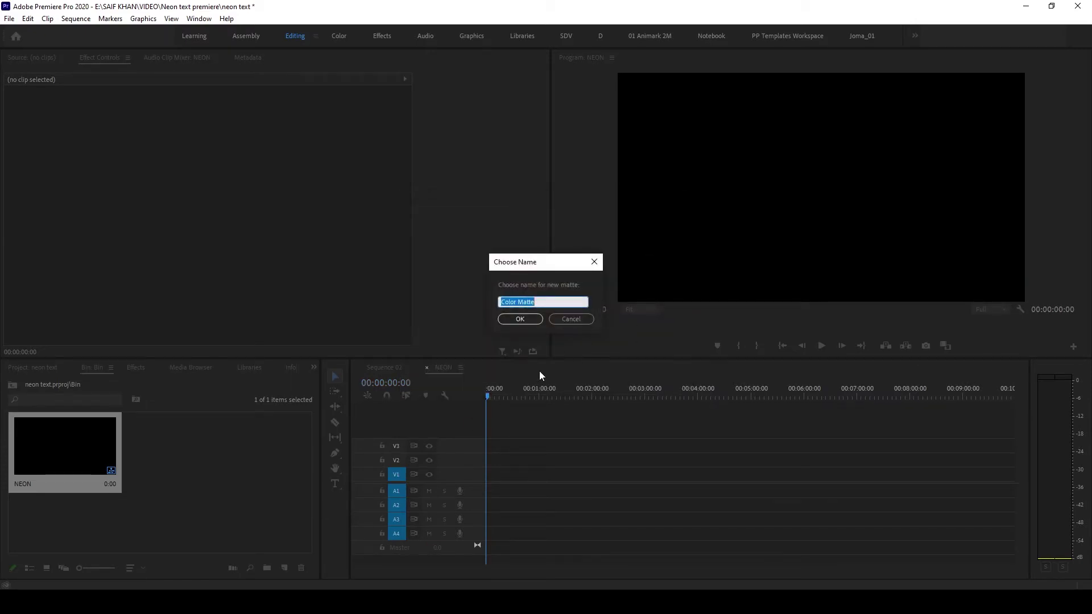
left_click(517, 319)
Place the grey matte on V1 and trim it to about 15 seconds (15:03)
left_click_drag(160, 475, 519, 476)
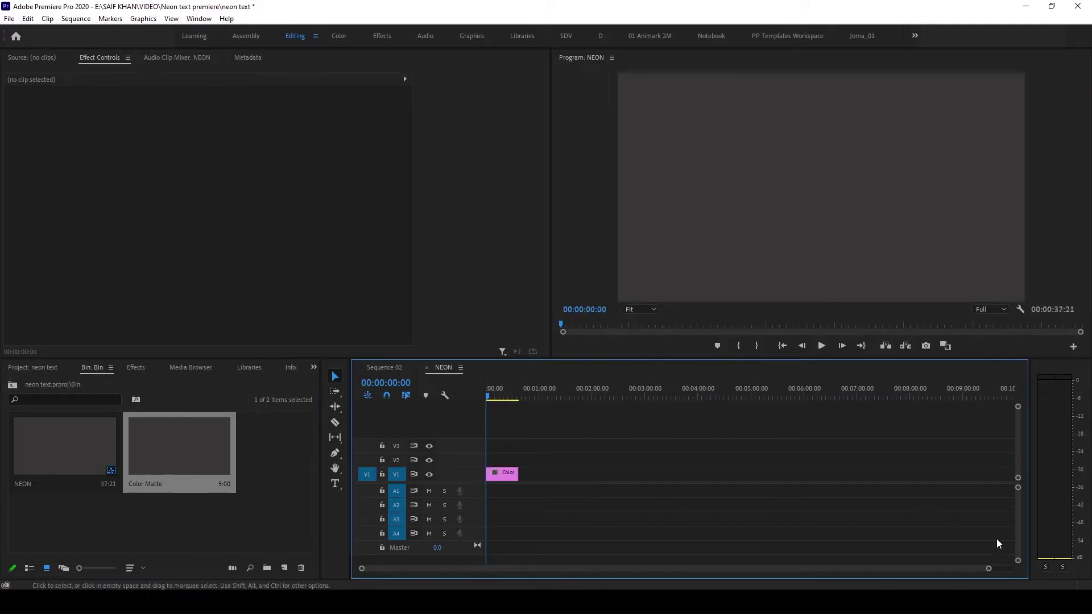
left_click_drag(987, 568, 497, 568)
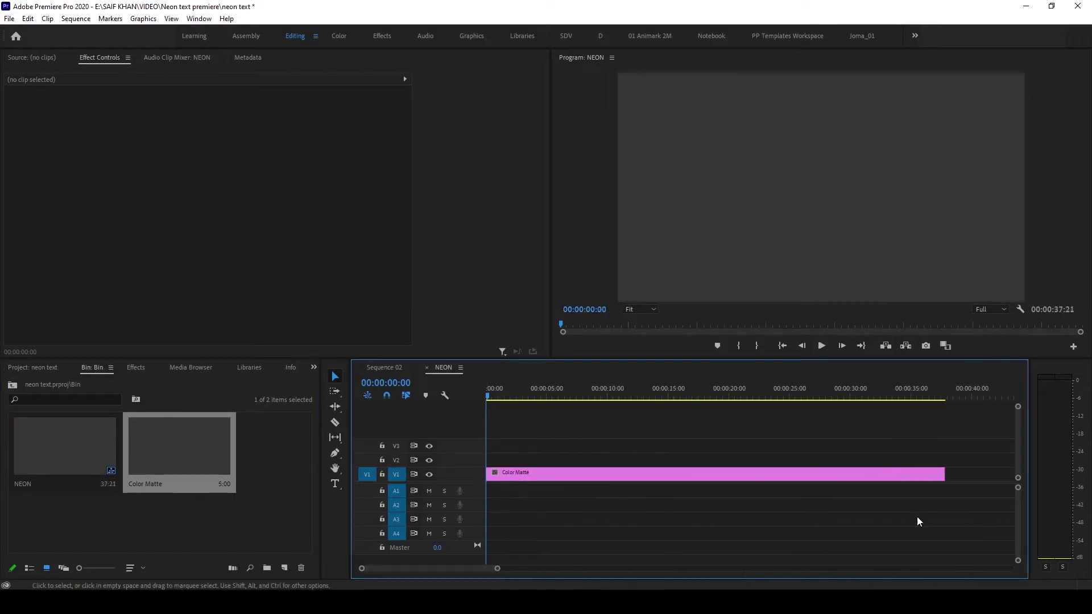
left_click_drag(946, 475, 668, 475)
left_click(273, 521)
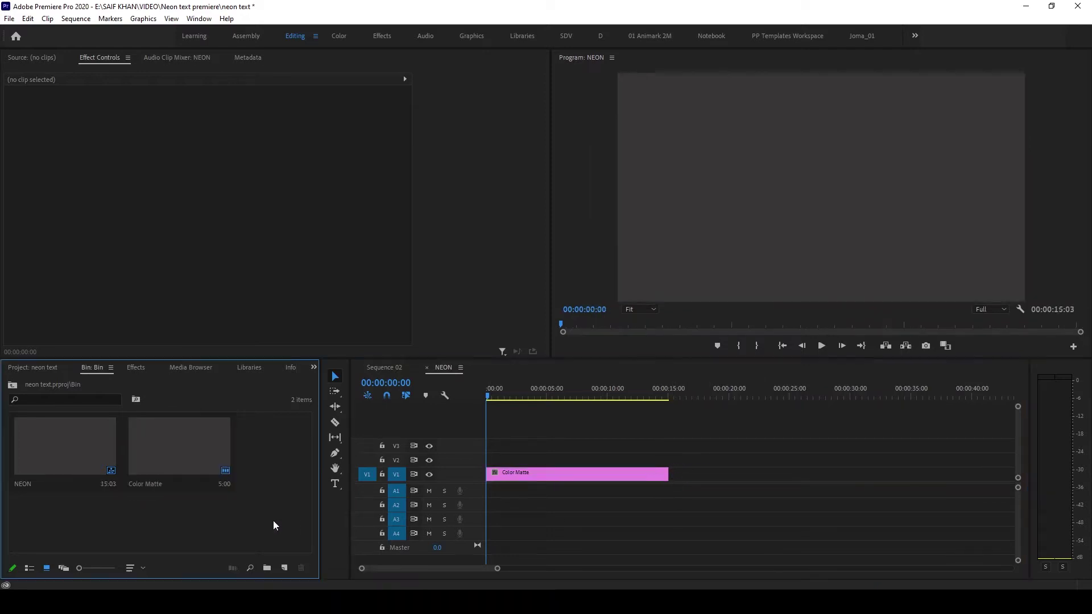
left_click_drag(471, 483, 471, 488)
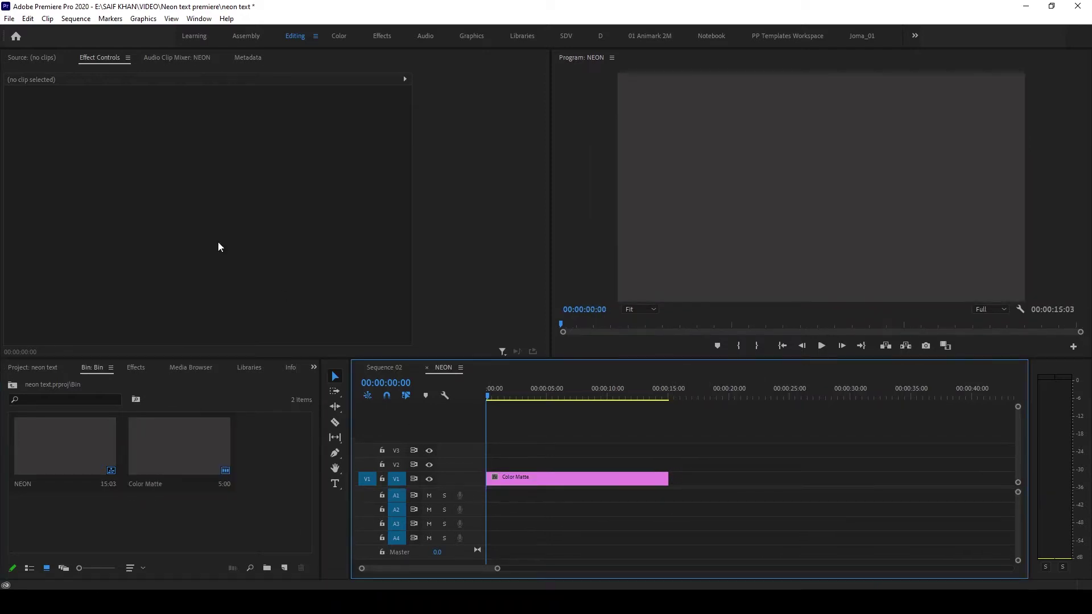
Create a 1920x1080 legacy title named Title 03 from the File > New menu
left_click(10, 19)
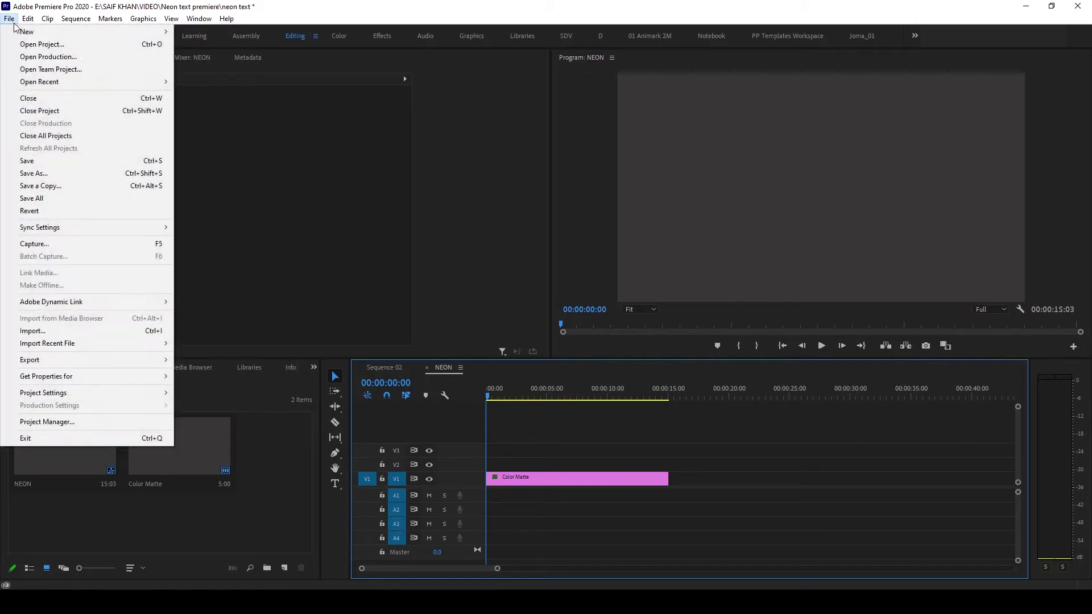
mouse_move(65, 34)
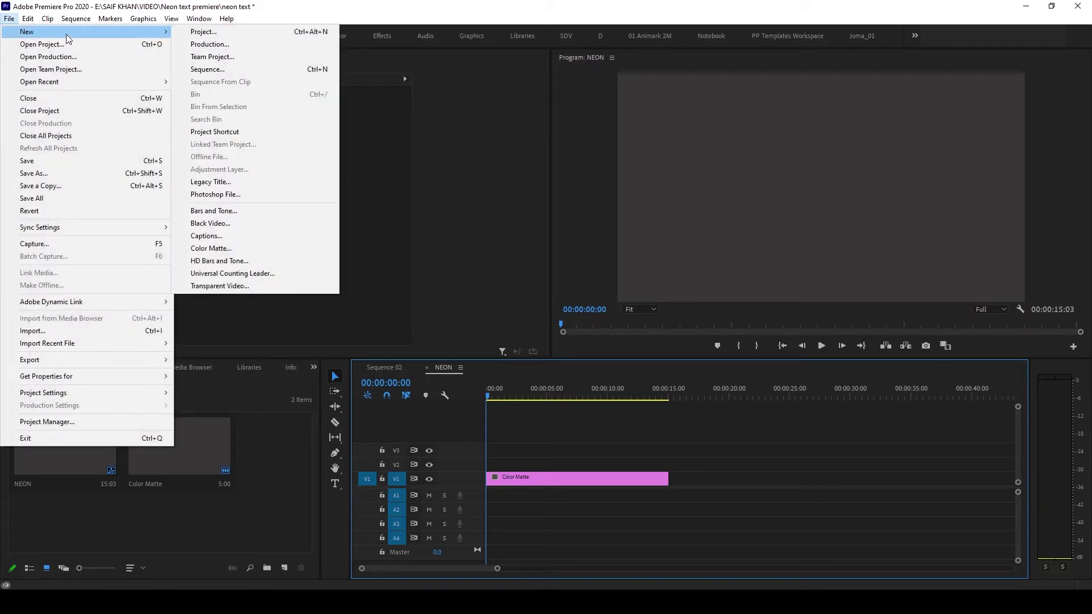
left_click(240, 185)
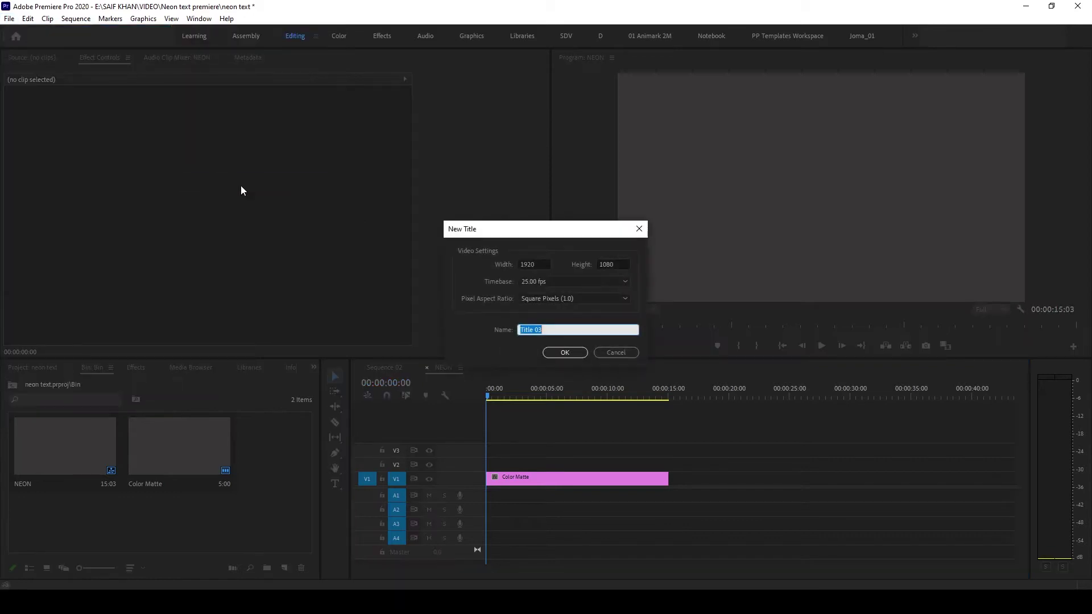
left_click(574, 355)
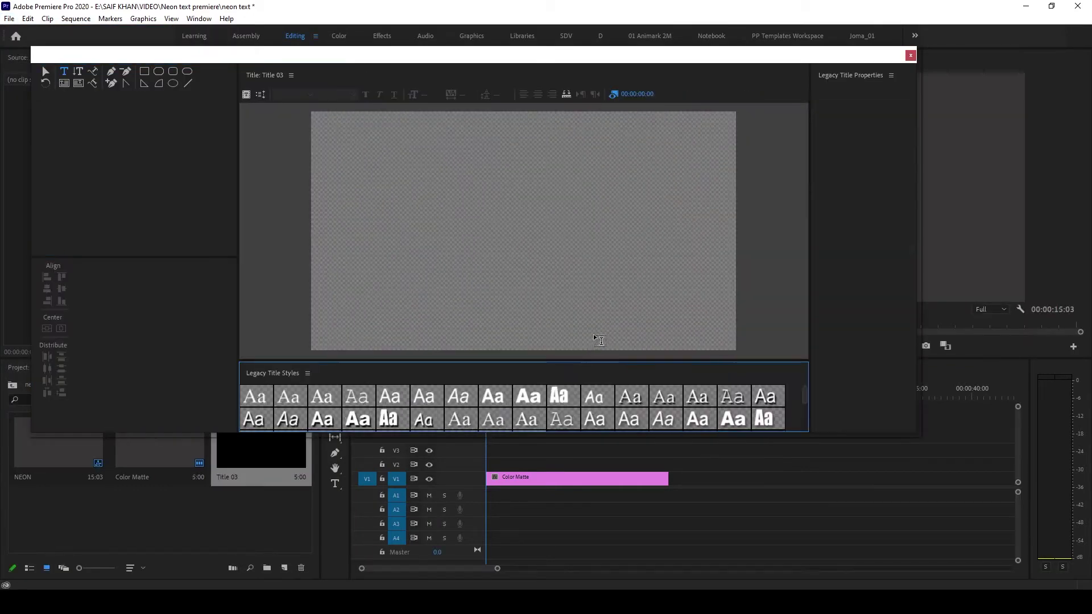
Draw a wide rounded rectangle across the title and centre it
left_click_drag(238, 335, 187, 335)
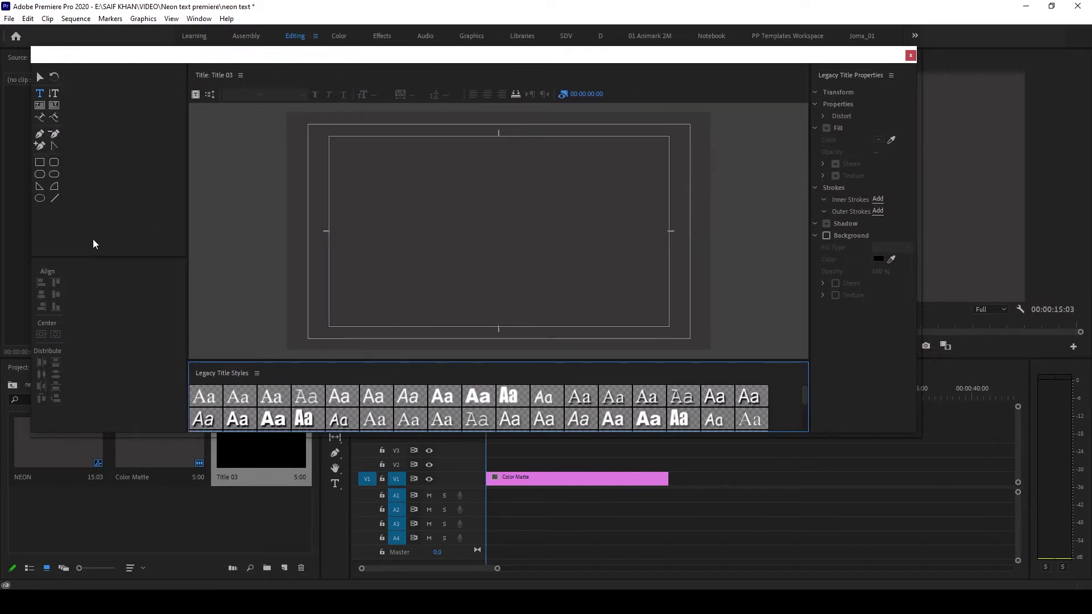
left_click(57, 177)
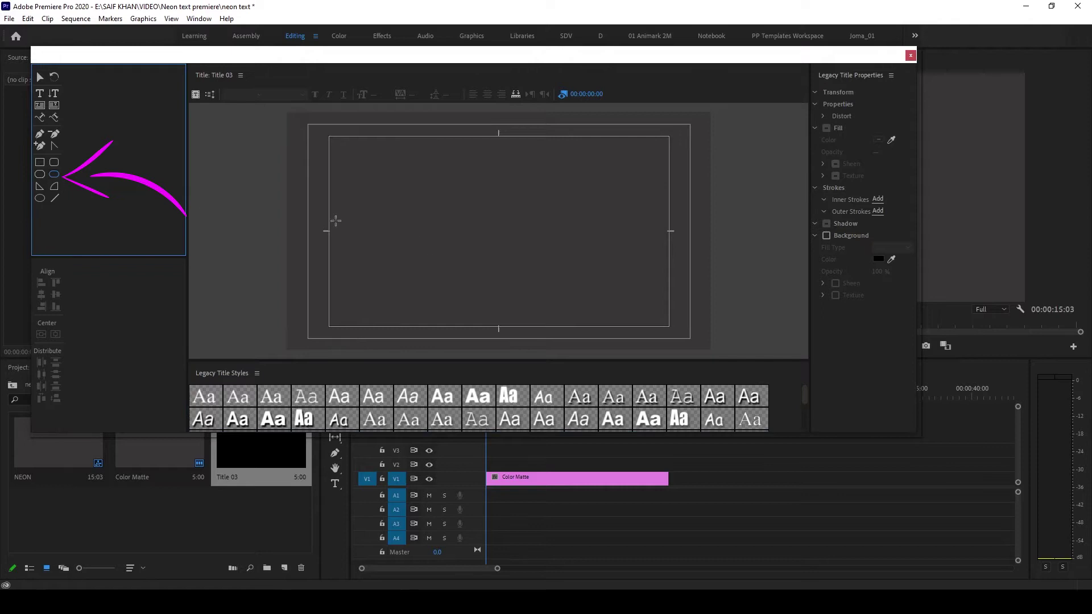
left_click_drag(335, 221, 664, 264)
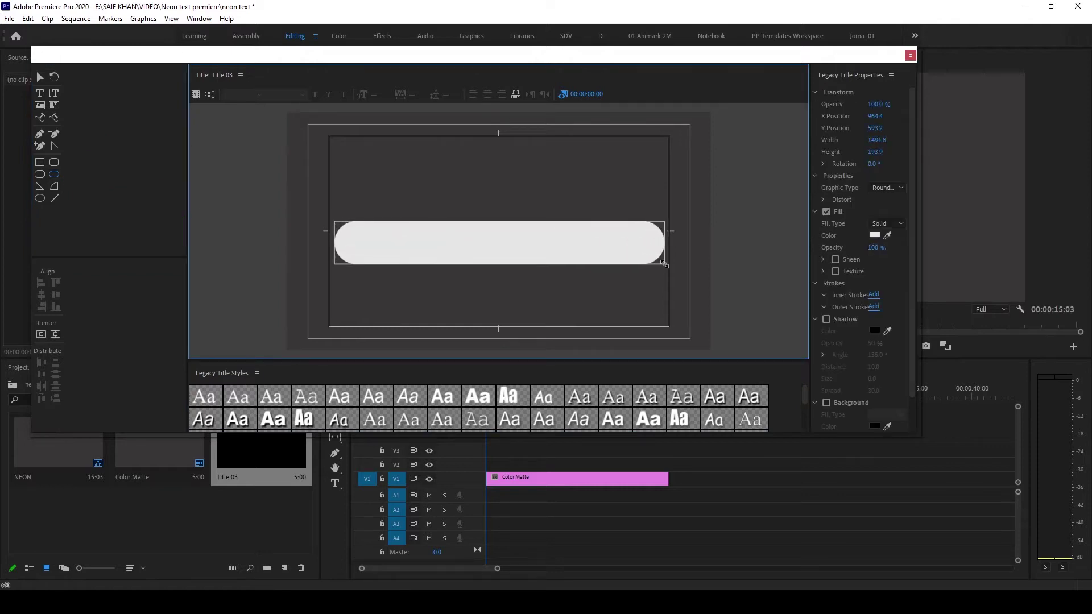
left_click(39, 77)
left_click_drag(507, 251, 508, 240)
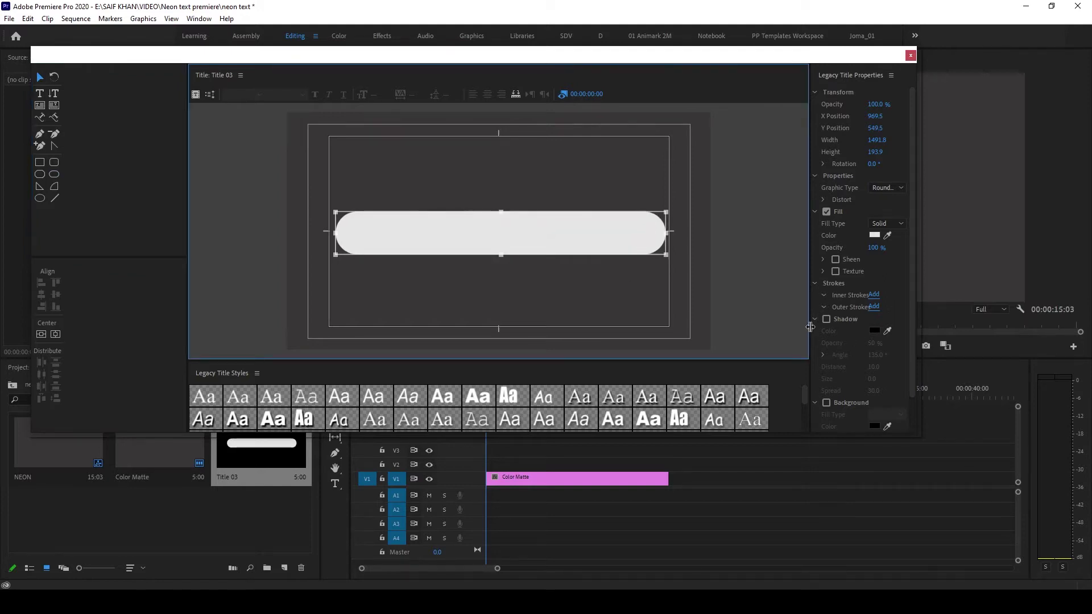
Remove the rectangle's fill and give it a white outer stroke of size 10
left_click_drag(810, 326, 774, 326)
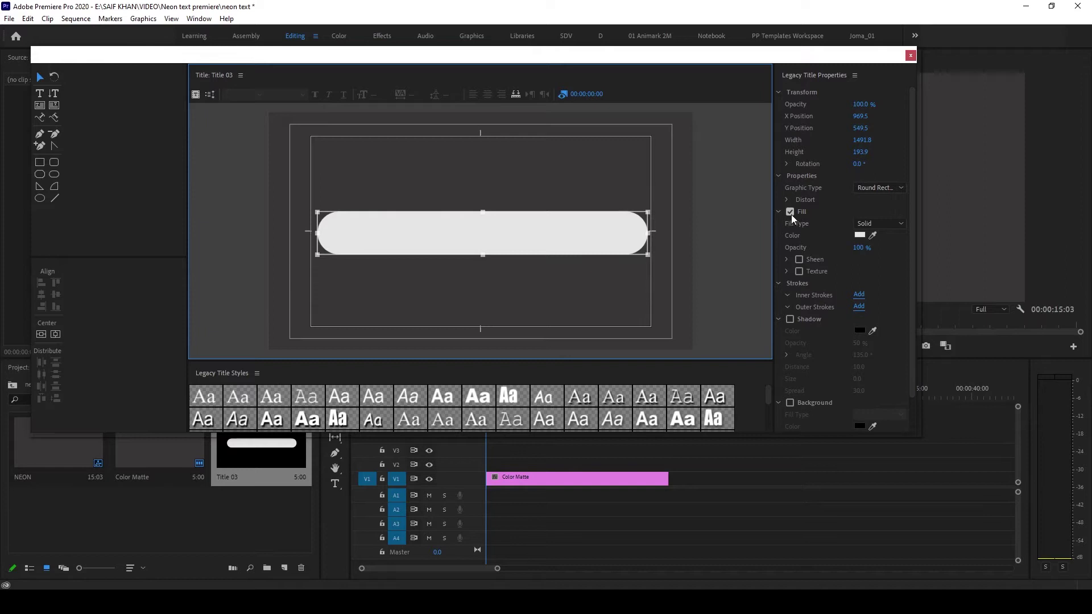
left_click(790, 213)
scroll(910, 262, "down", 2)
left_click(859, 286)
left_click(860, 345)
left_click_drag(483, 290, 405, 369)
left_click(660, 221)
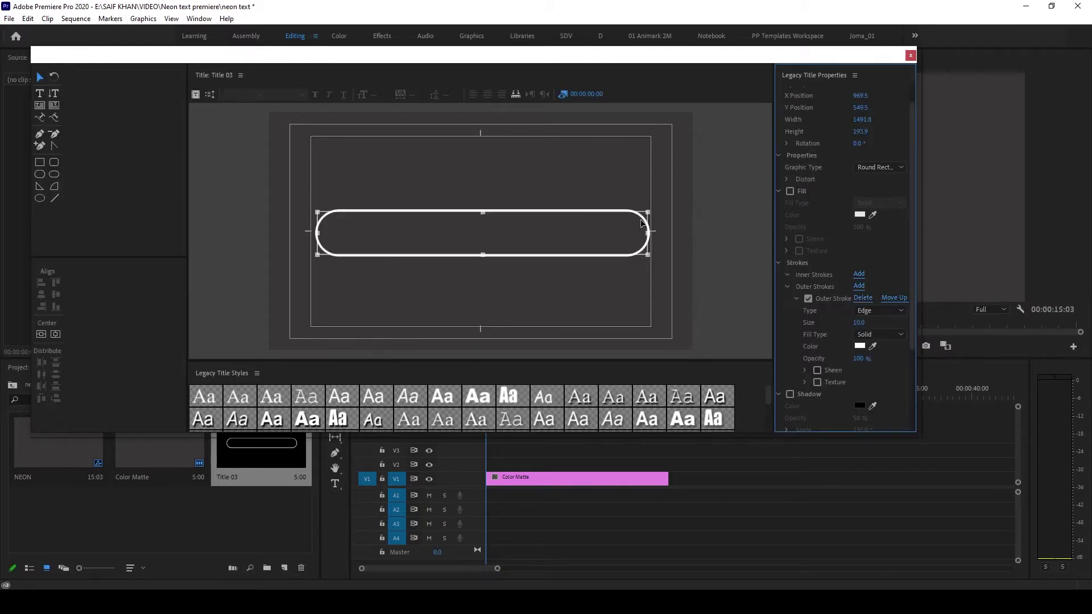
left_click_drag(485, 217, 485, 212)
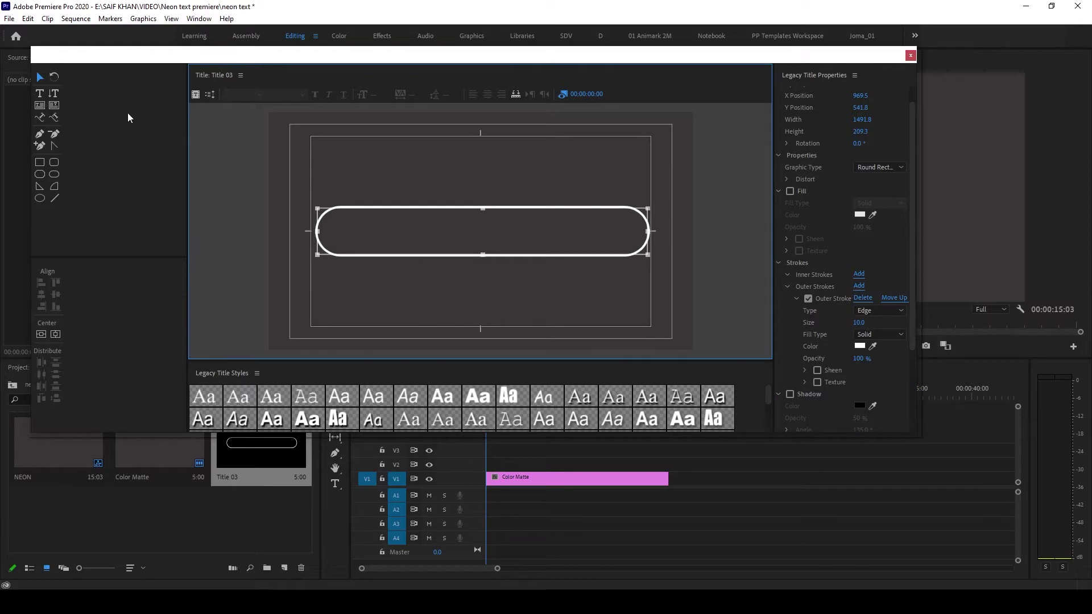
left_click(39, 94)
Type 'NEON TEXT' inside the rectangle at font size 192 with white fill
left_click(398, 230)
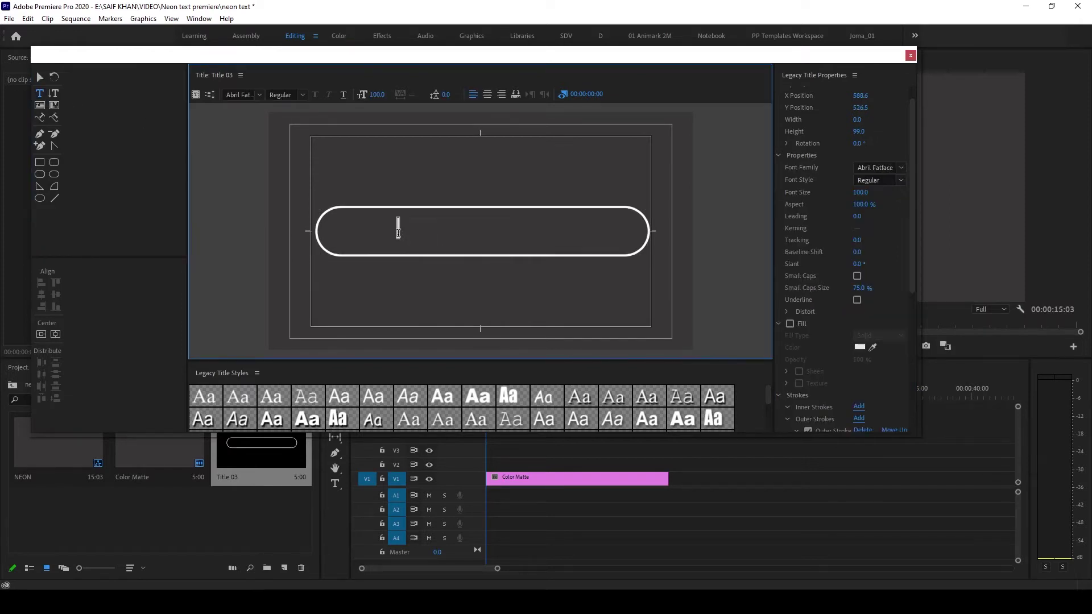
type("NEON TEXT")
left_click(35, 77)
left_click_drag(377, 98, 513, 238)
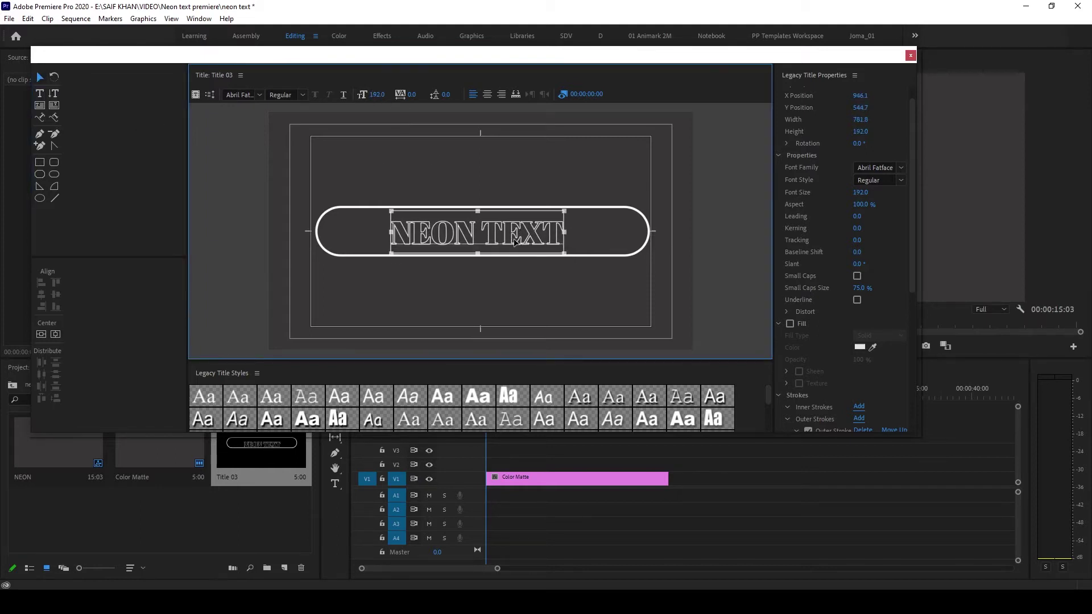
left_click(792, 324)
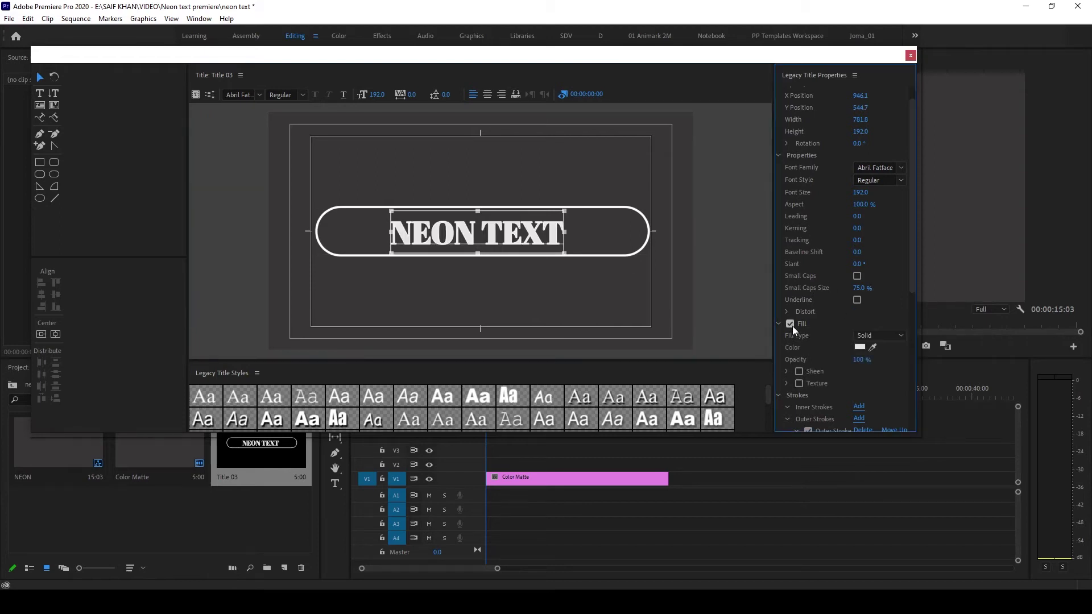
Switch NEON TEXT to a bold sans-serif font at size 206
left_click(258, 95)
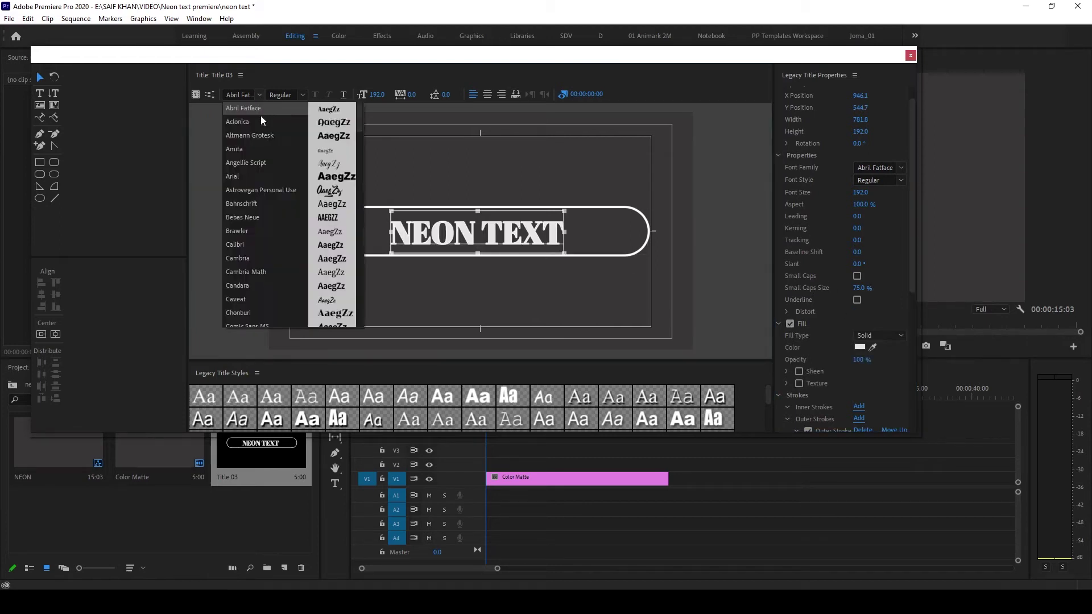
key("Escape")
left_click(266, 137)
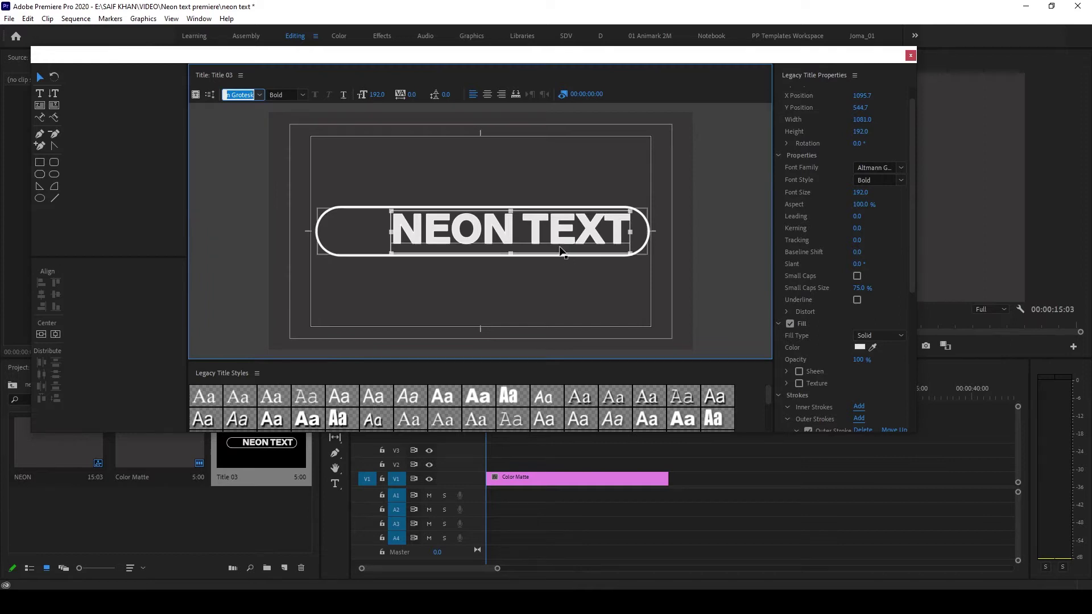
left_click_drag(552, 240, 533, 244)
left_click_drag(377, 94, 527, 236)
Centre the NEON TEXT in the title frame
left_click(637, 243)
left_click(43, 334)
left_click(483, 231)
left_click(55, 335)
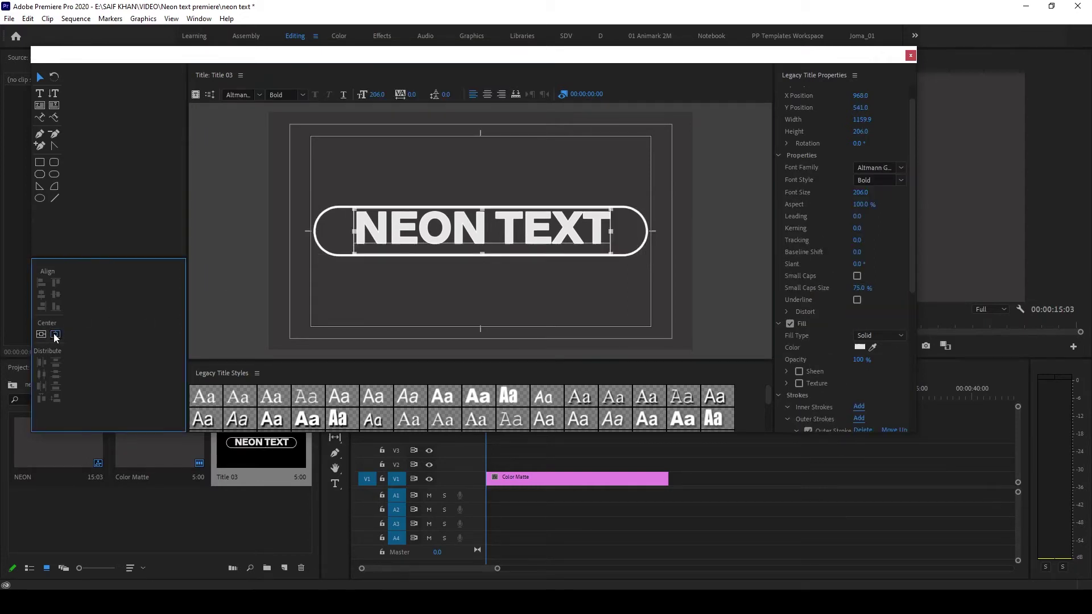
Pull the rounded outline's sides and top in to hug the text
left_click(647, 232)
left_click_drag(641, 233, 626, 233)
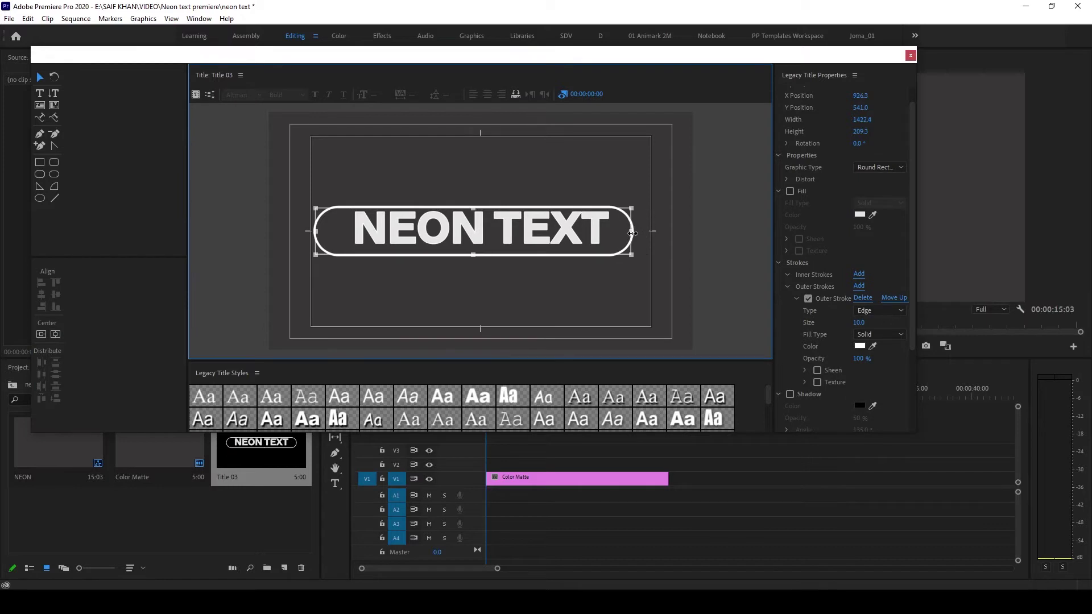
left_click_drag(473, 208, 473, 203)
left_click_drag(316, 230, 324, 229)
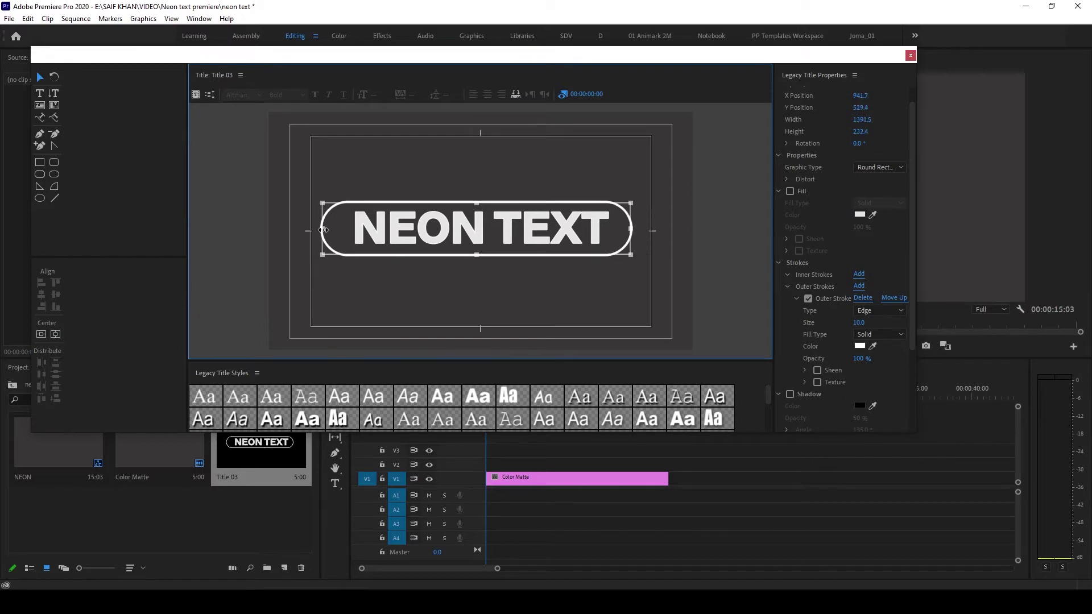
Close the title editor and place Title 03 on V2 above the grey matte
left_click(909, 56)
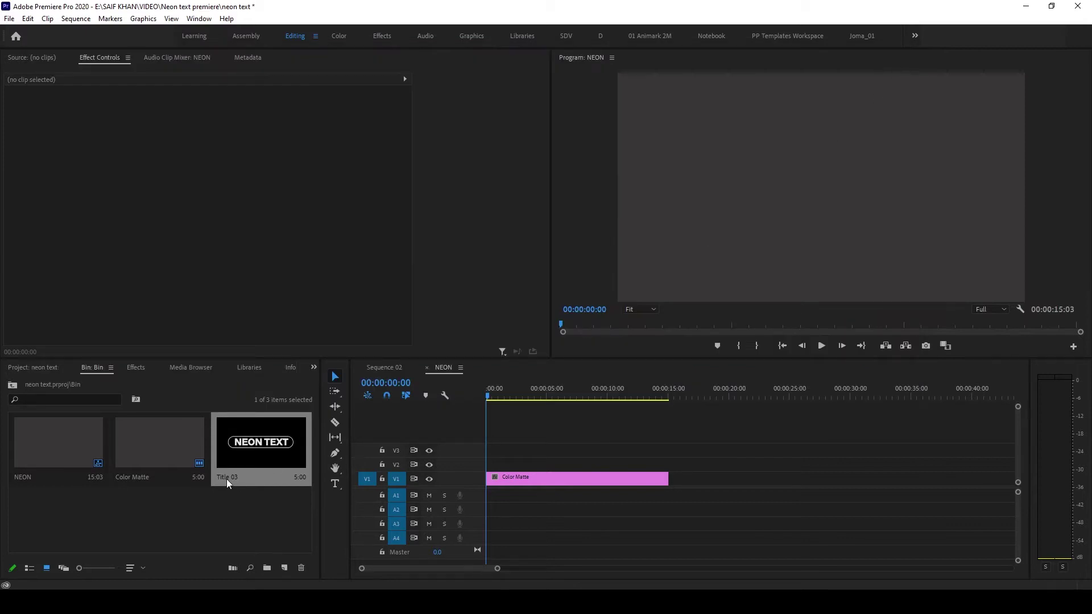
left_click_drag(226, 479, 668, 466)
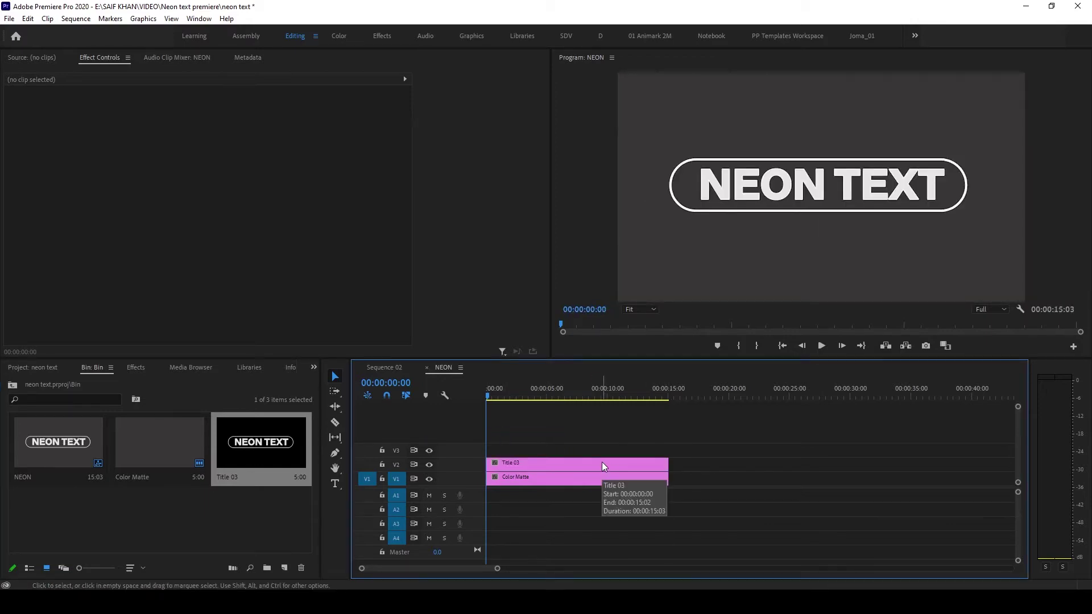
Duplicate Title 03 onto V3 and V4 and apply Gaussian Blur to both copies
left_click(569, 462, "alt")
left_click_drag(569, 459, 565, 438, "alt")
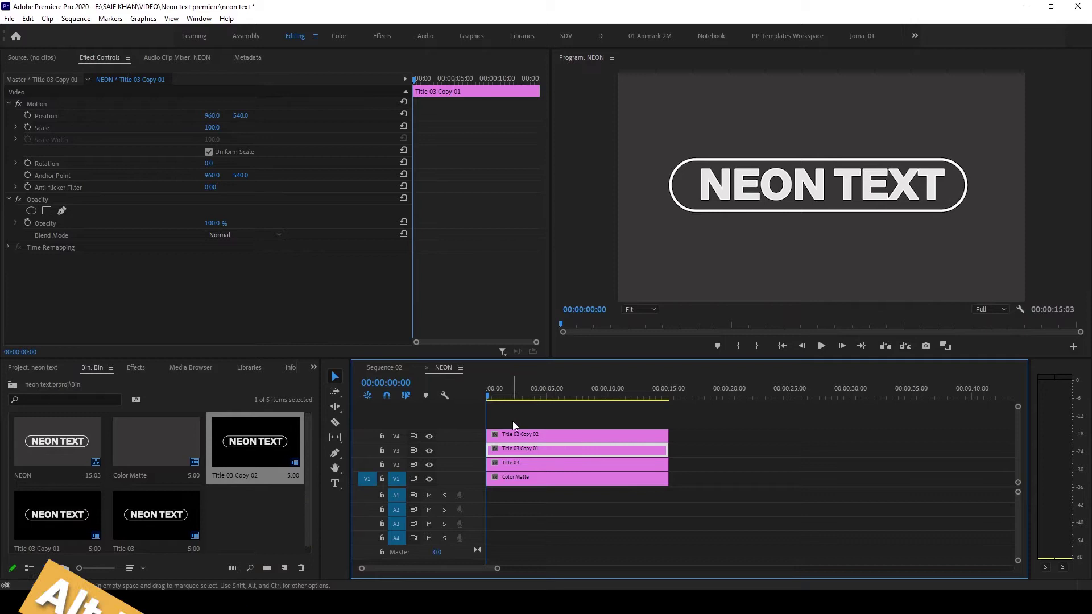
left_click(143, 368)
left_click(77, 382)
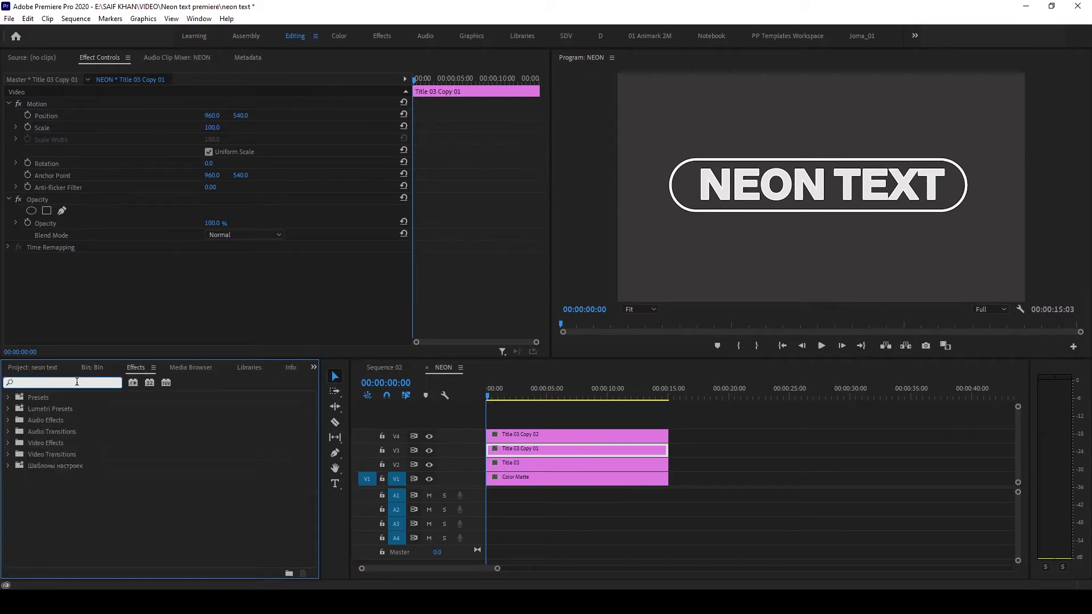
type("GAUS")
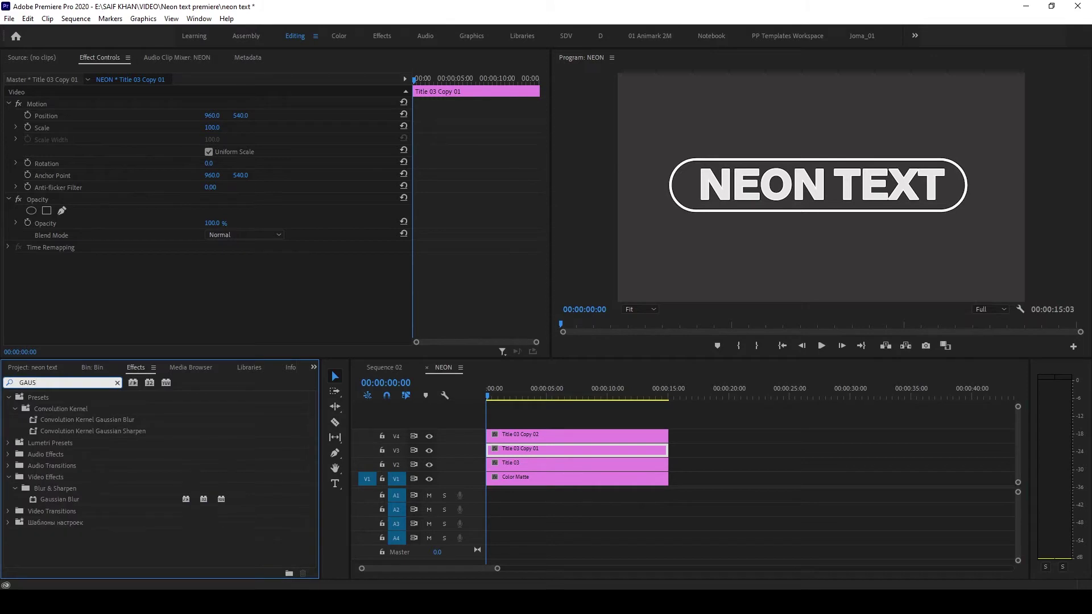
left_click_drag(91, 499, 569, 449)
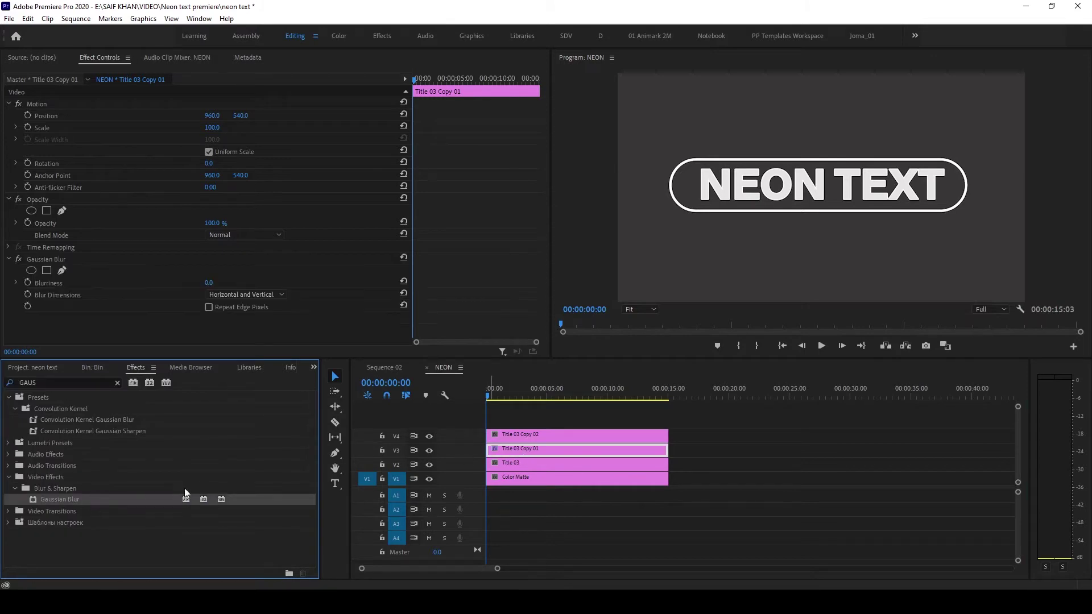
left_click_drag(454, 461, 523, 438)
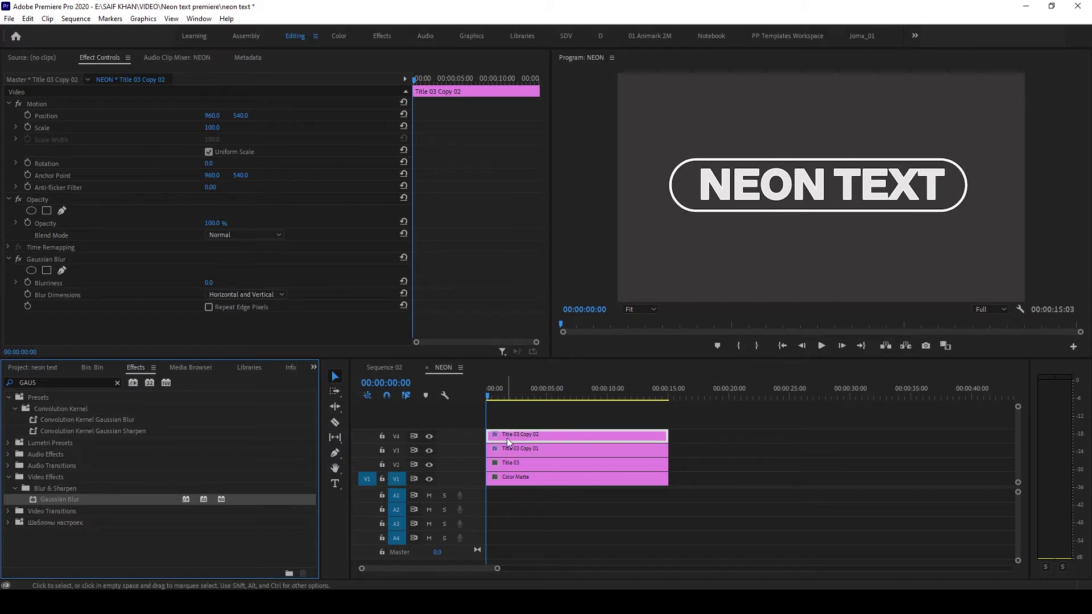
Set Title 03 Copy 01 to Blurriness 200 and Opacity 17%
left_click(517, 447)
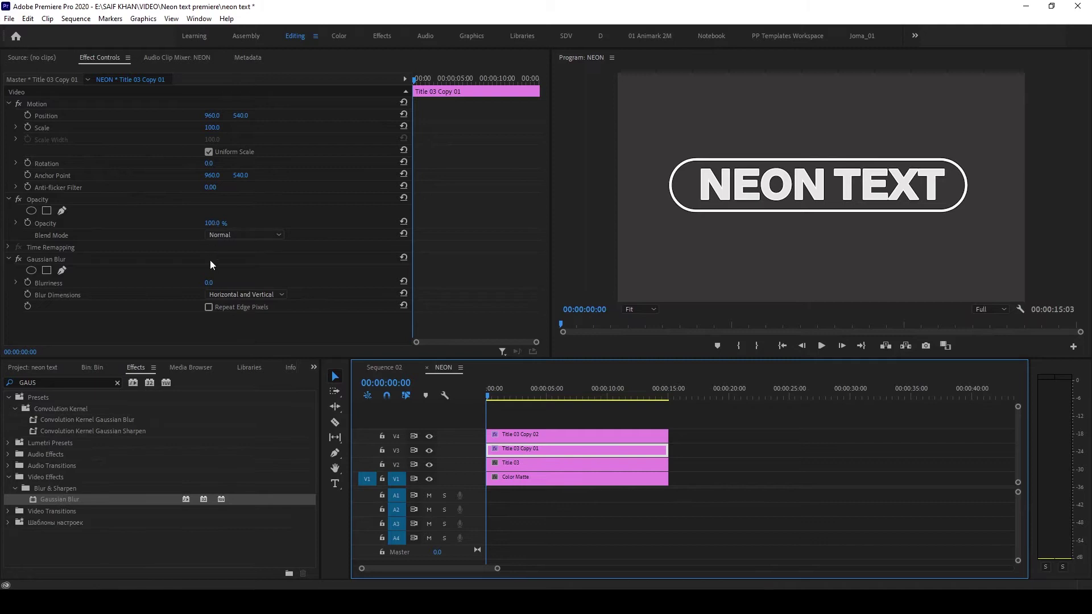
left_click_drag(209, 283, 313, 283)
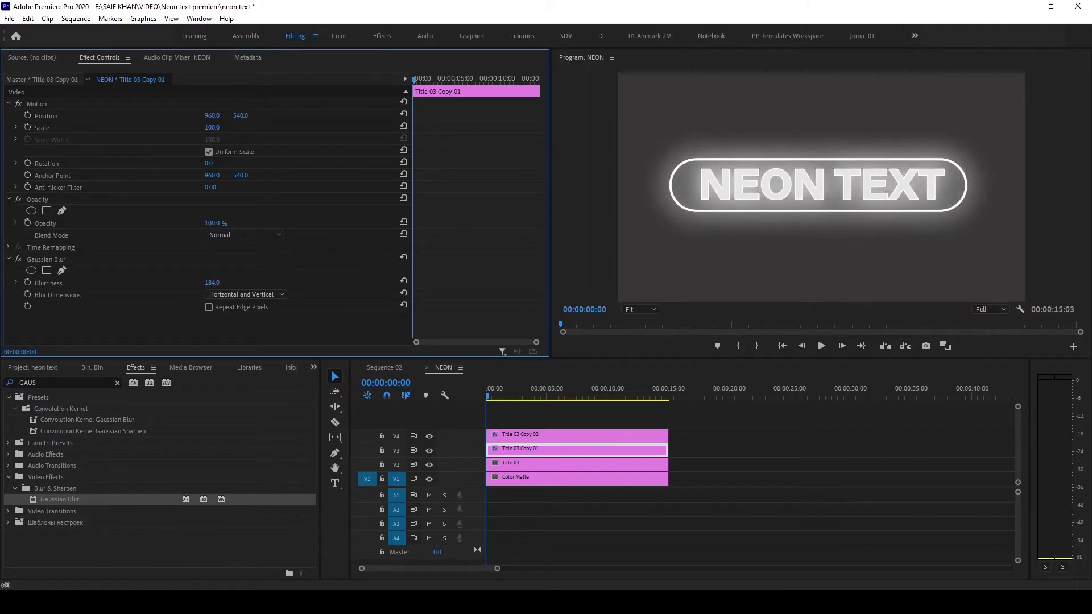
left_click(220, 280)
type("200")
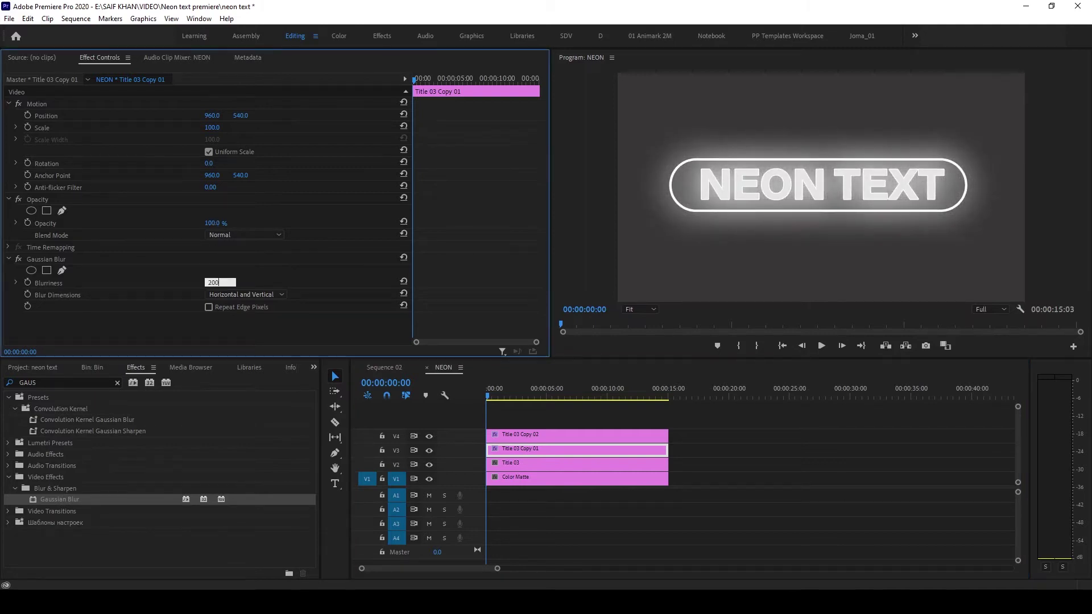
key("Return")
left_click_drag(218, 228, 188, 227)
left_click(214, 223)
type("17")
key("Return")
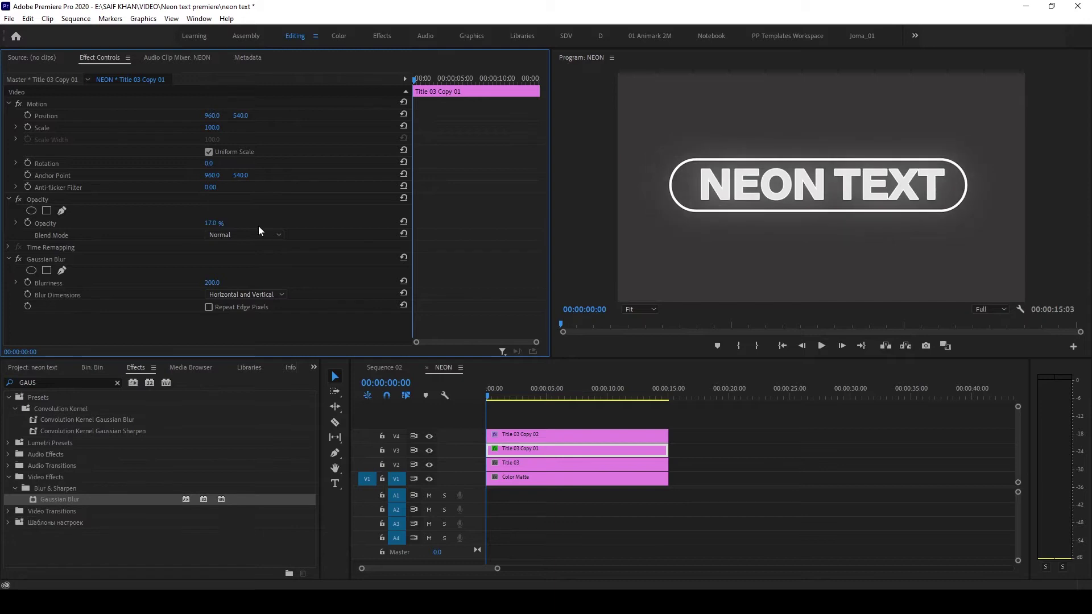
Set Title 03 Copy 02 to Blurriness 36 and Opacity 70%
left_click(516, 436)
left_click_drag(213, 283, 230, 283)
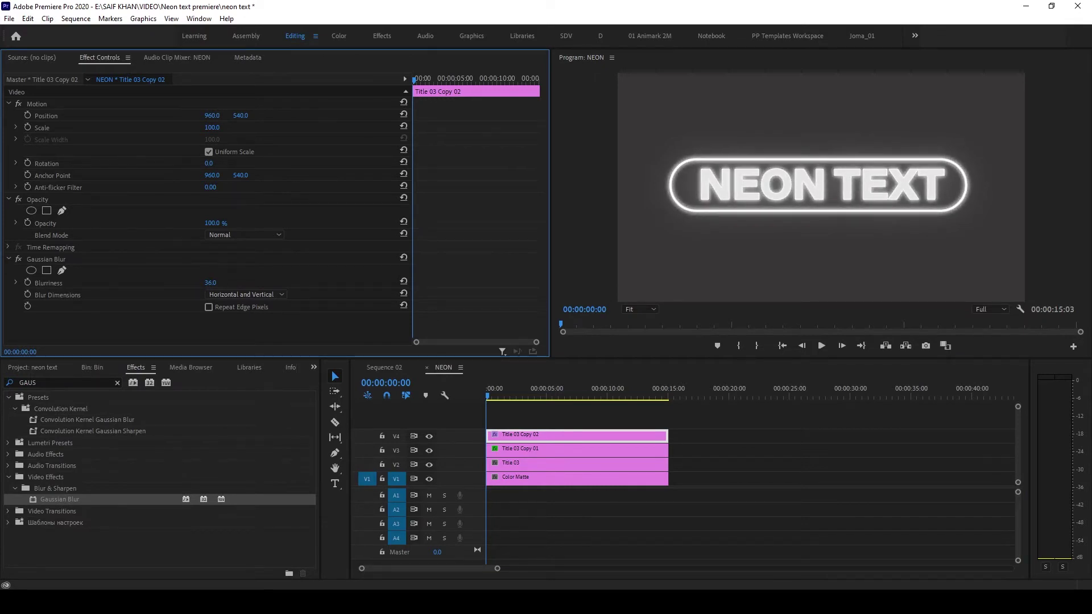
left_click_drag(220, 223, 202, 223)
left_click(220, 221)
type("70")
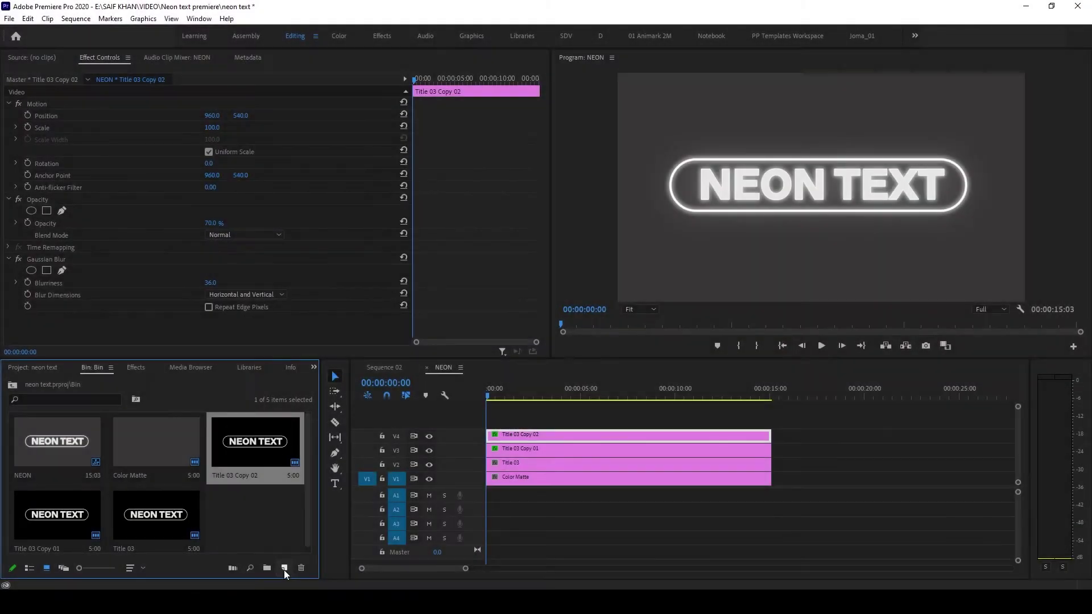
left_click(284, 568)
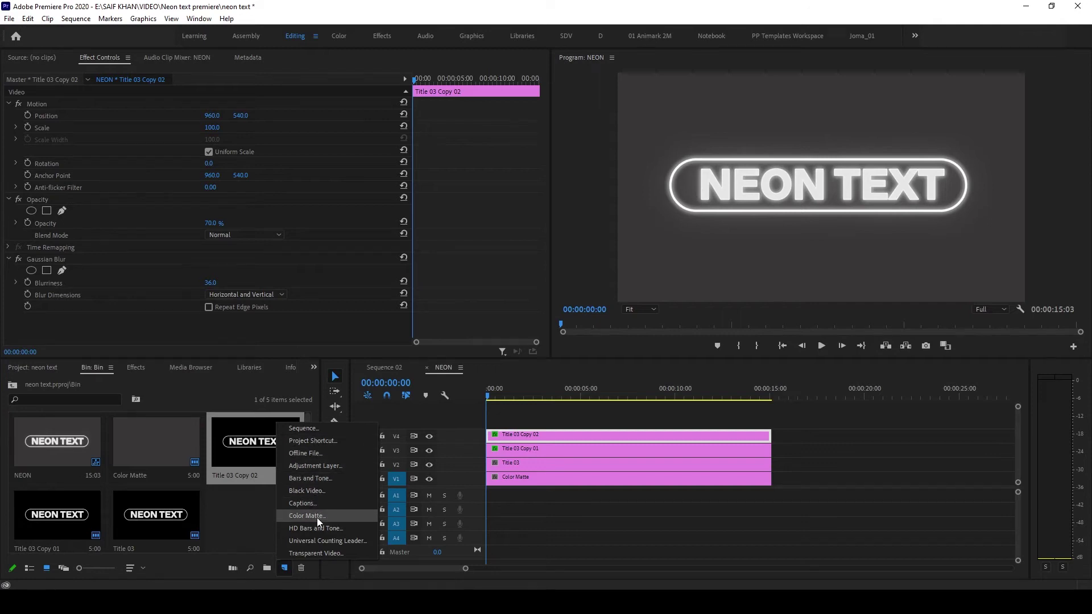
Create a green 72FF00 colour matte on V5, extended to the sequence end at 15:03
left_click(316, 516)
left_click(551, 339)
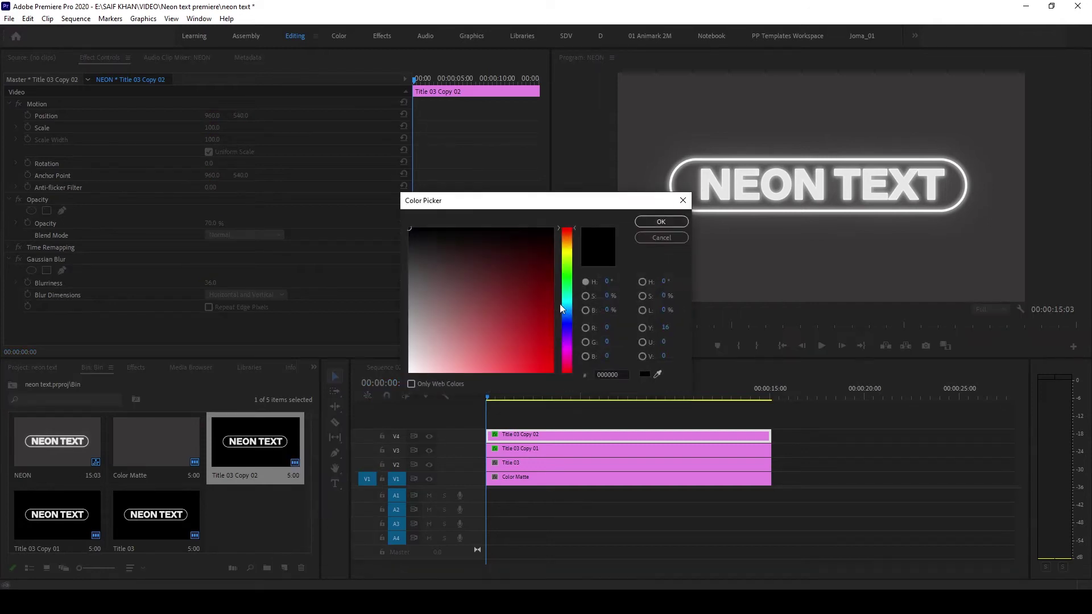
mouse_move(572, 278)
left_mouse_down()
mouse_move(570, 261)
mouse_move(552, 381)
left_mouse_up()
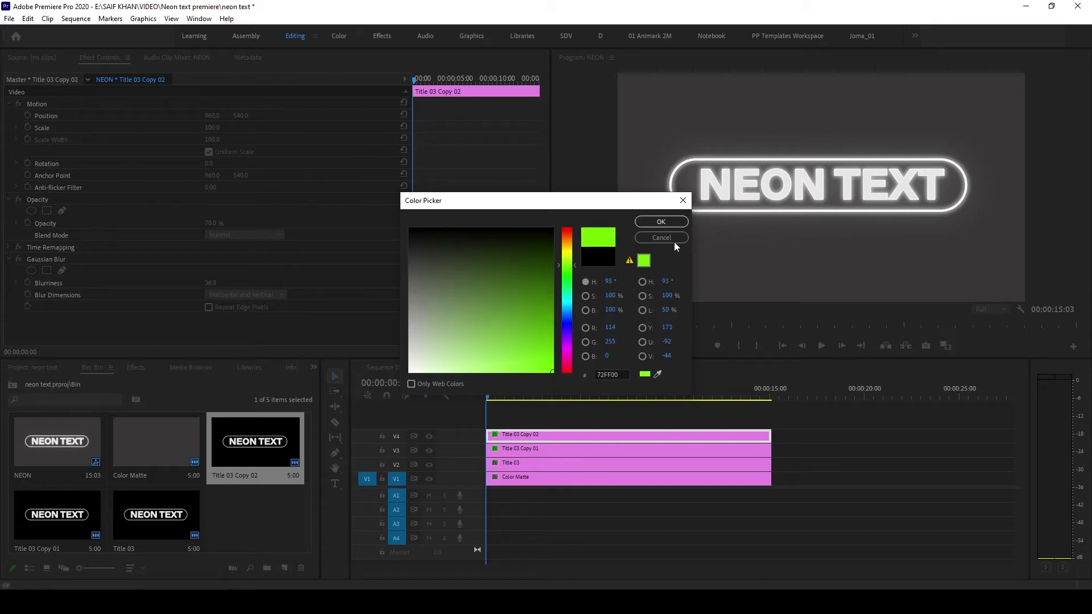
left_click(672, 223)
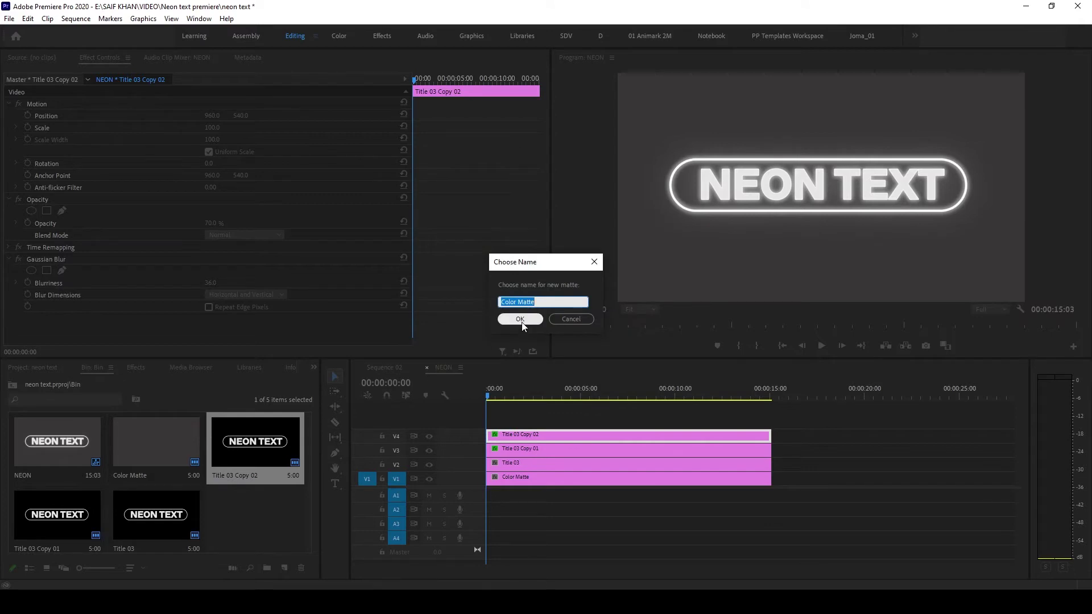
left_click(518, 319)
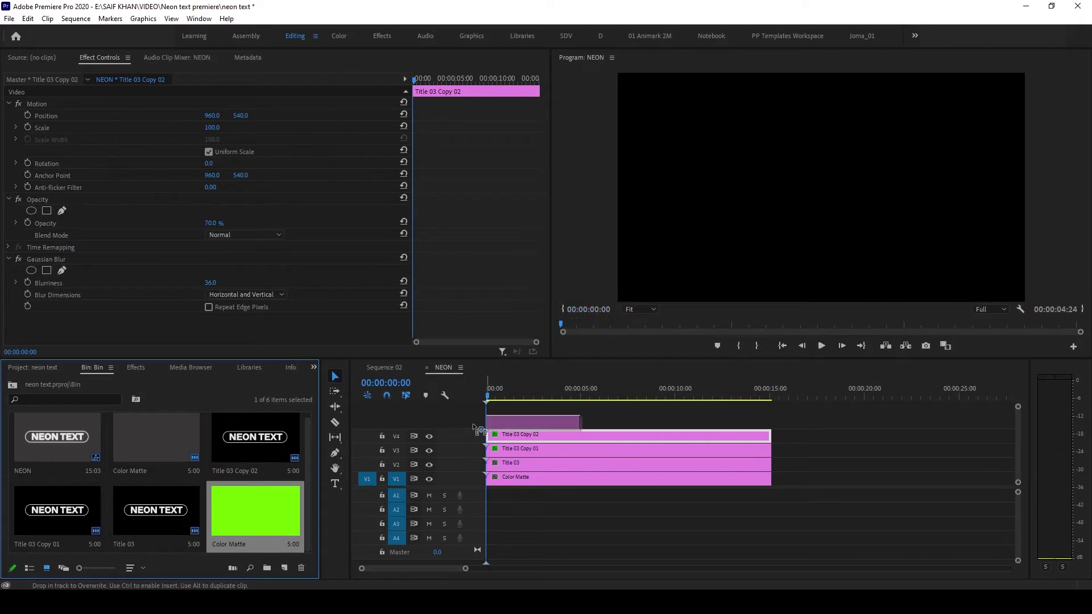
left_click_drag(268, 519, 489, 421)
left_click_drag(593, 421, 771, 447)
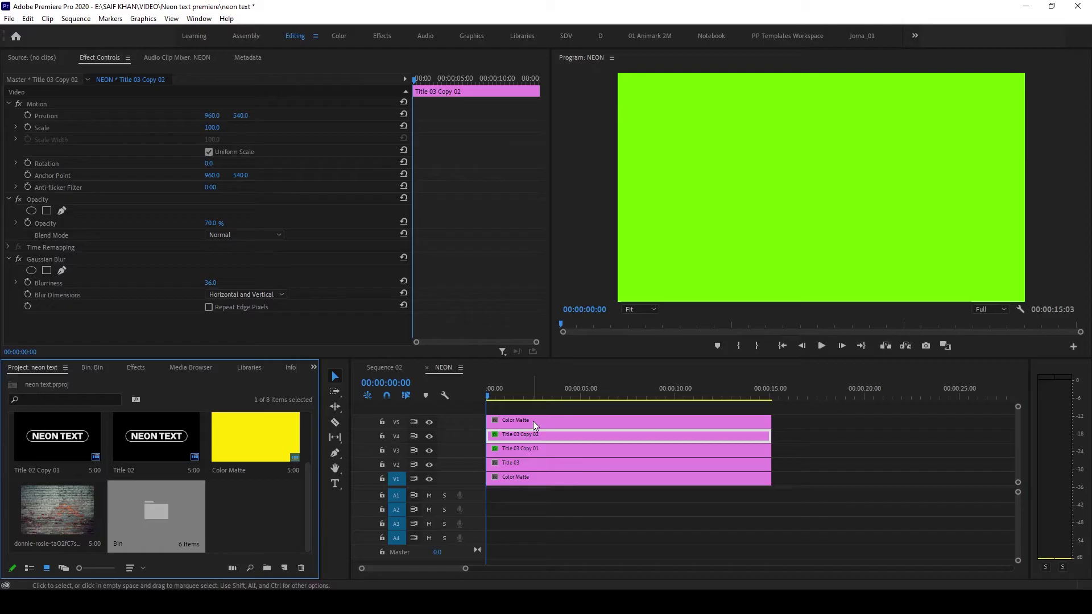
Blend the green matte as Overlay at 40% opacity and preview the result
left_click(533, 421)
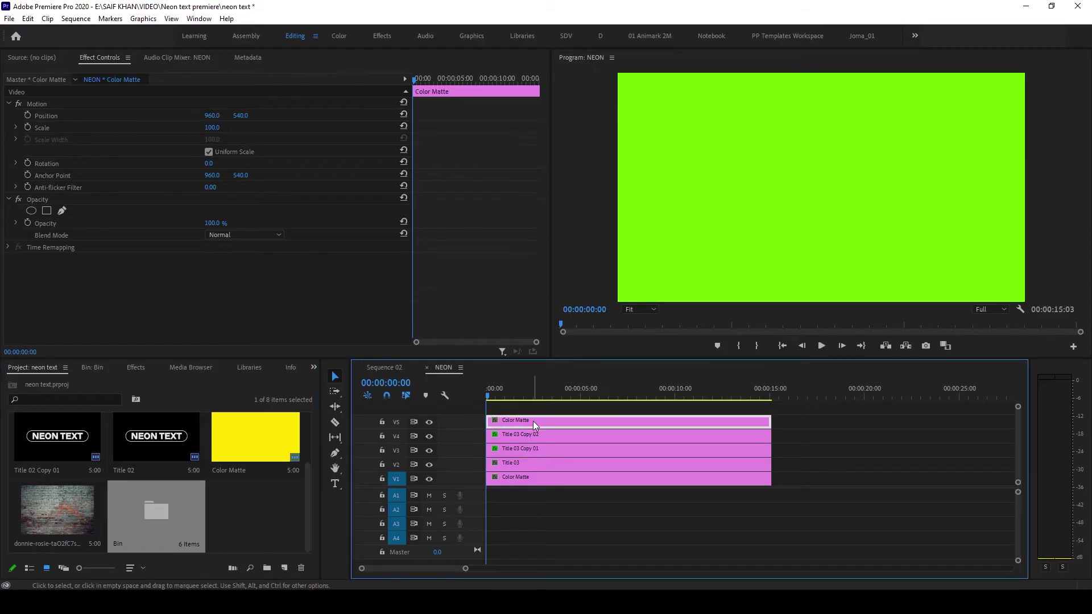
left_click(248, 234)
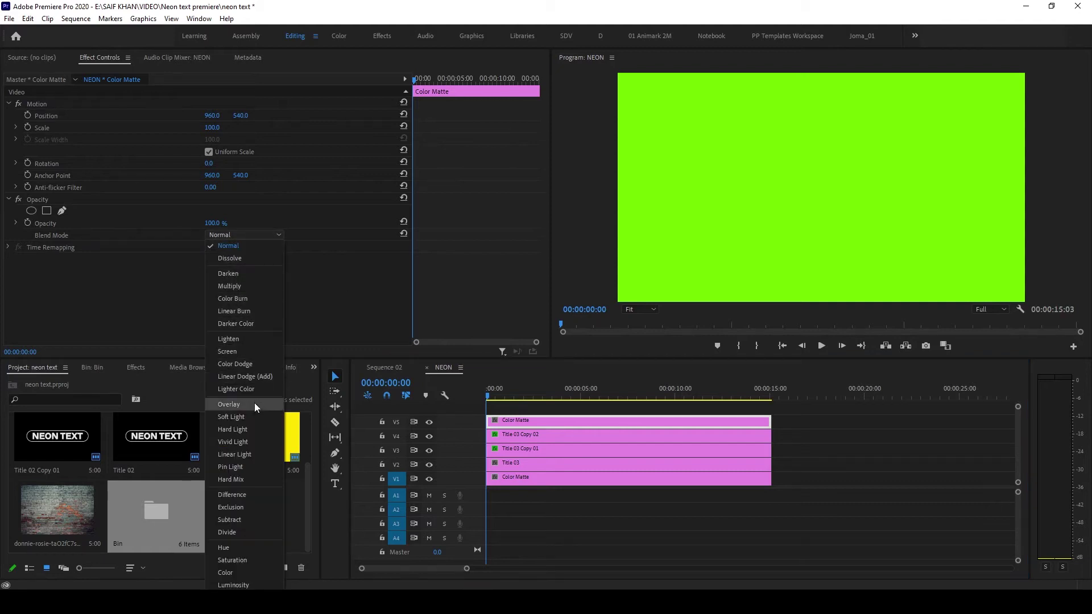
left_click(254, 404)
left_click_drag(212, 223, 185, 223)
left_click(220, 223)
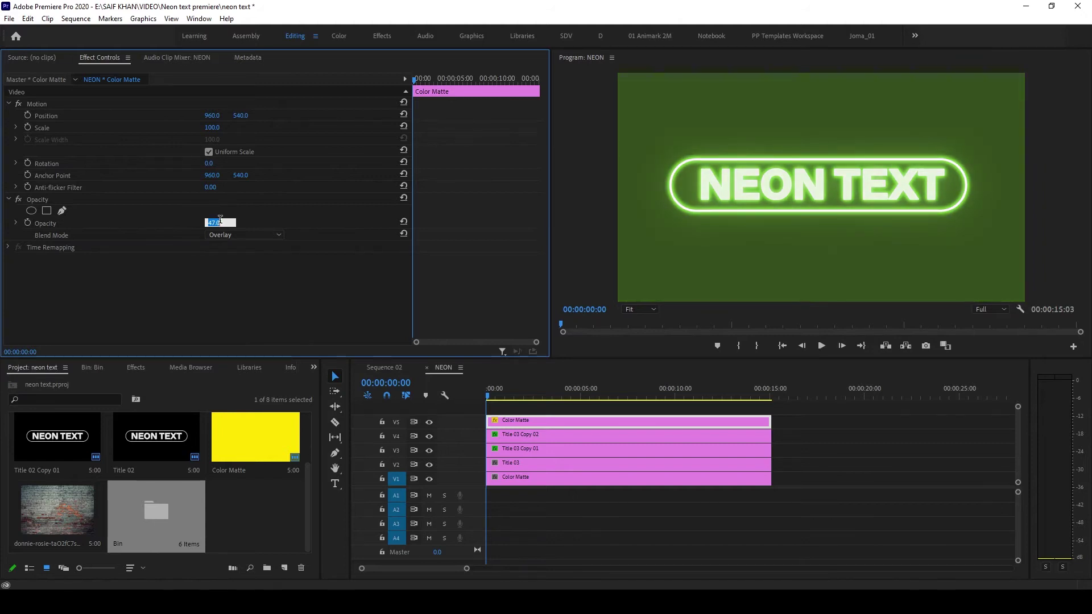
type("40")
key("Return")
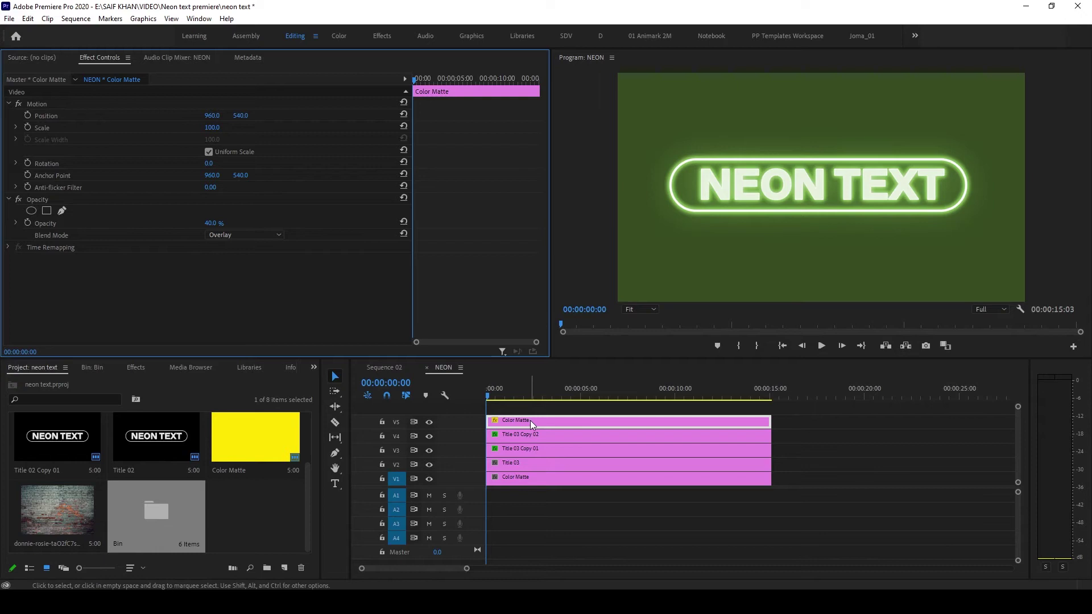
key("space")
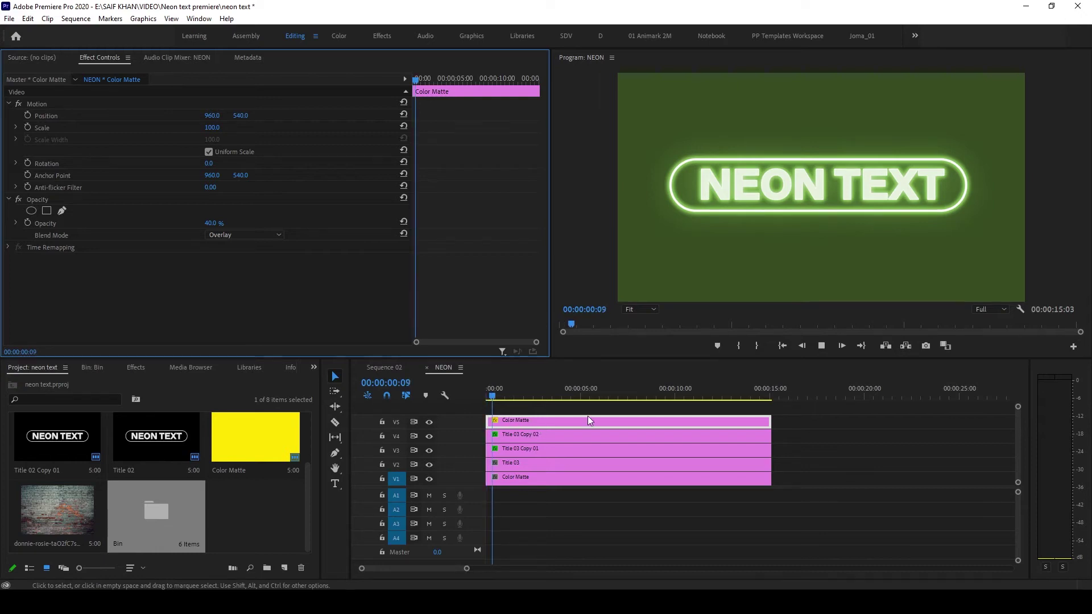
key("space")
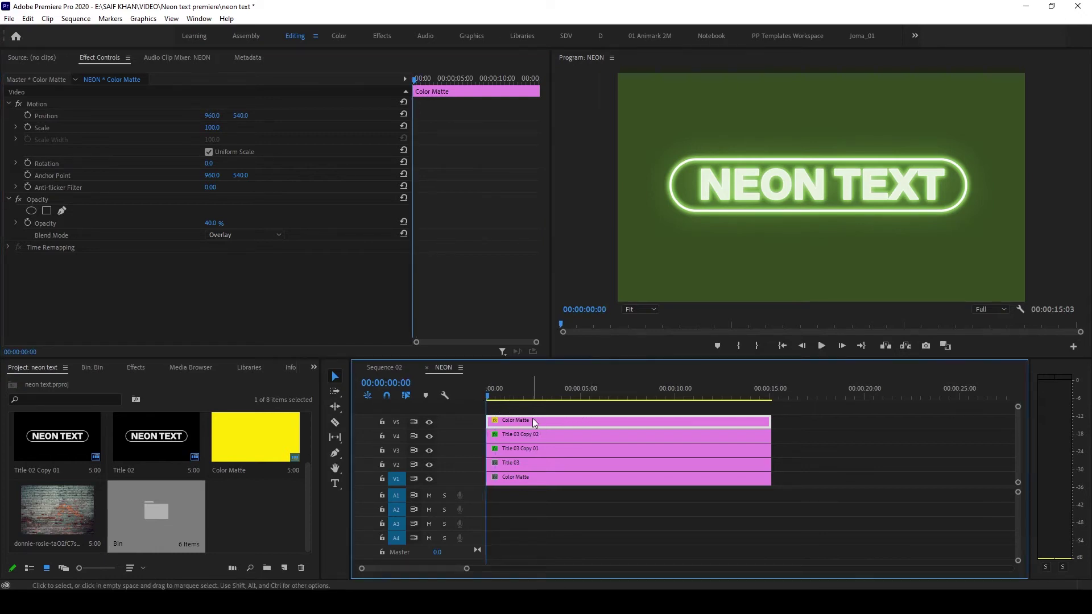
Recolour the top matte to olive-yellow FFE400 and show the whole sequence
double_click(533, 419)
left_click_drag(569, 263, 572, 253)
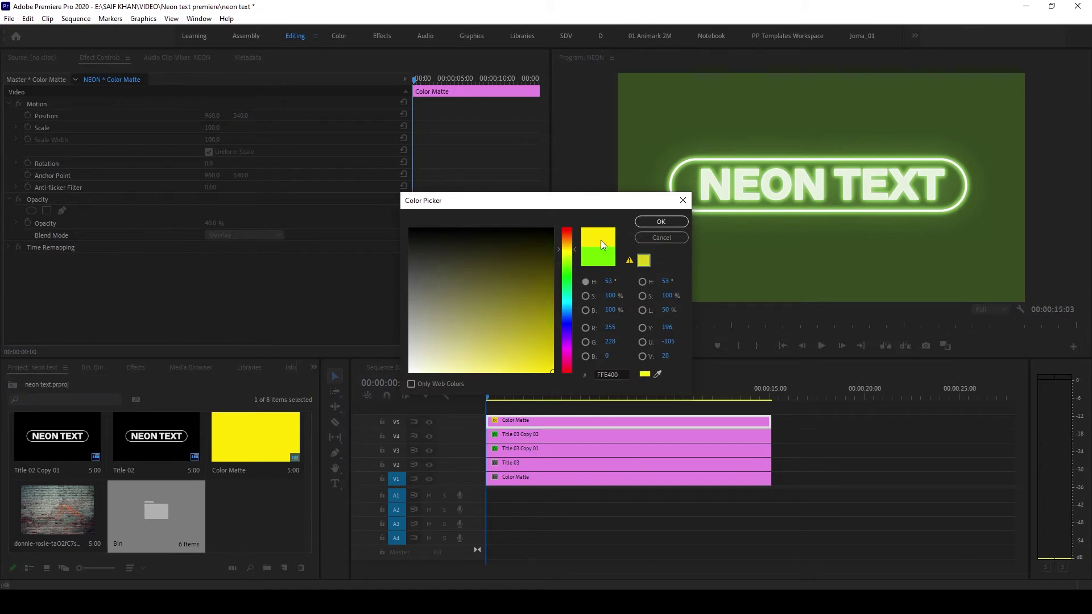
left_click(646, 224)
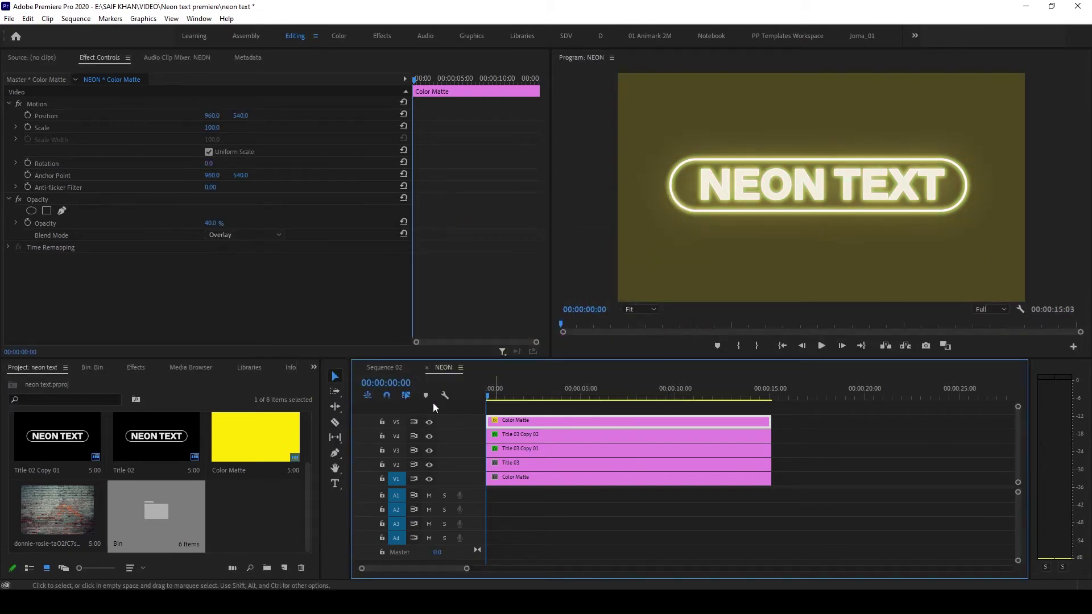
key("minus")
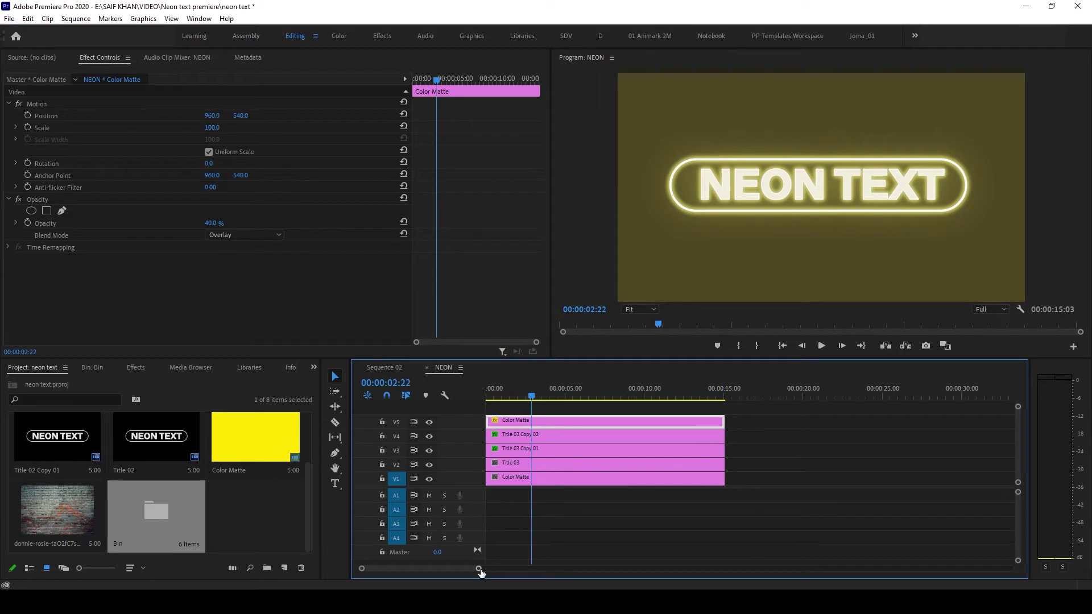
Draw grey rectangles over the letters N and O with the Rectangle tool
left_click_drag(480, 568, 464, 568)
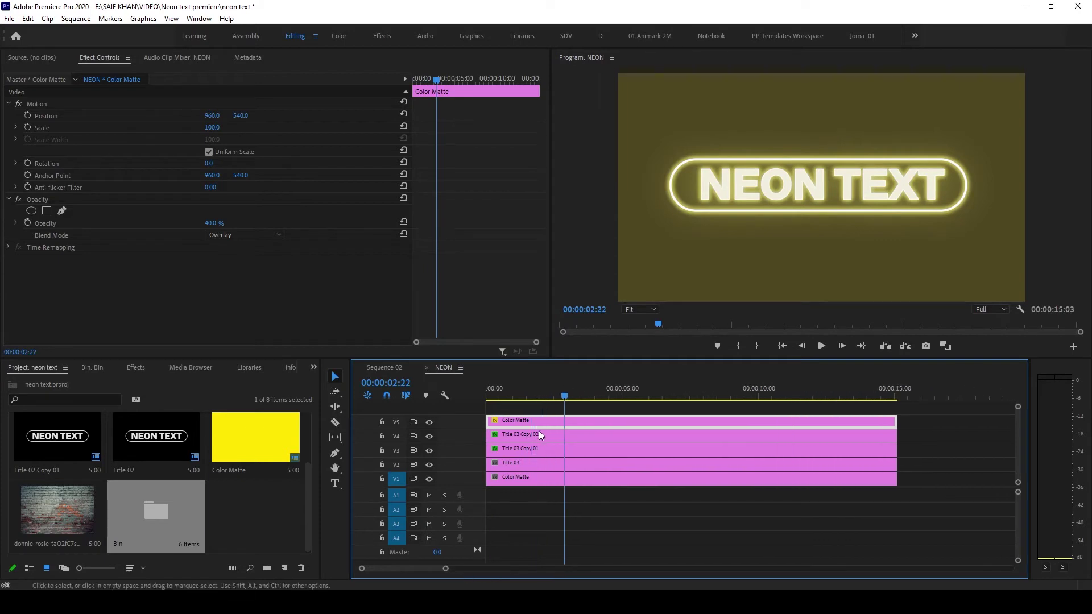
left_click_drag(337, 455, 367, 464)
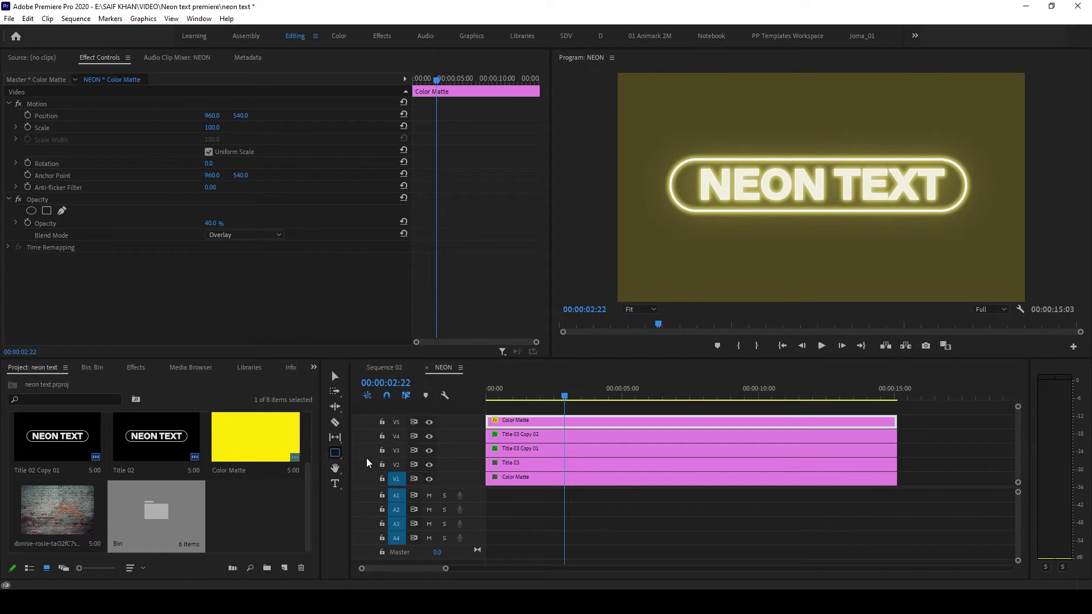
left_click_drag(684, 151, 731, 219)
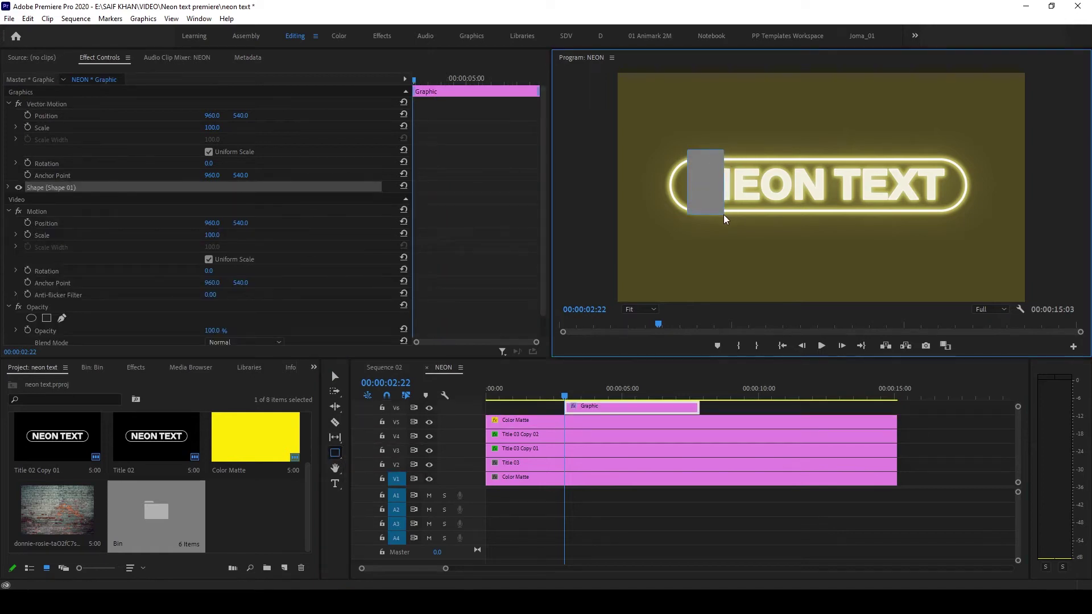
left_click_drag(732, 218, 724, 215)
mouse_move(758, 155)
left_mouse_down()
mouse_move(799, 233)
mouse_move(775, 198)
mouse_move(773, 222)
mouse_move(776, 196)
mouse_move(723, 218)
left_mouse_up()
Resize the two rectangles and duplicate one over the letters TE
left_click(334, 376)
left_click(719, 211)
left_click(772, 201)
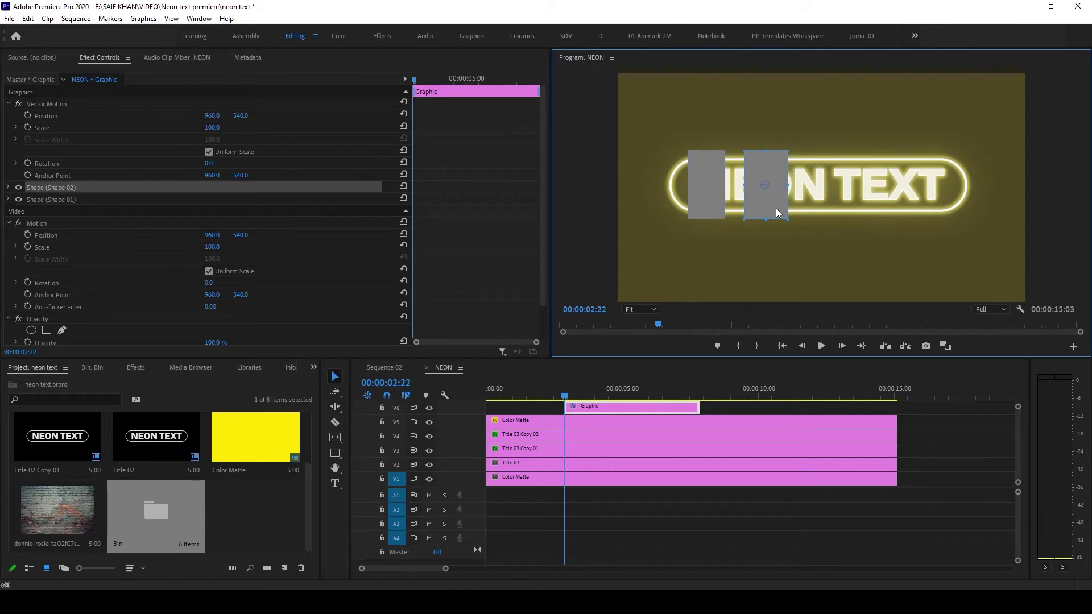
key("ctrl+c")
key("ctrl+v")
left_click_drag(780, 204, 847, 207)
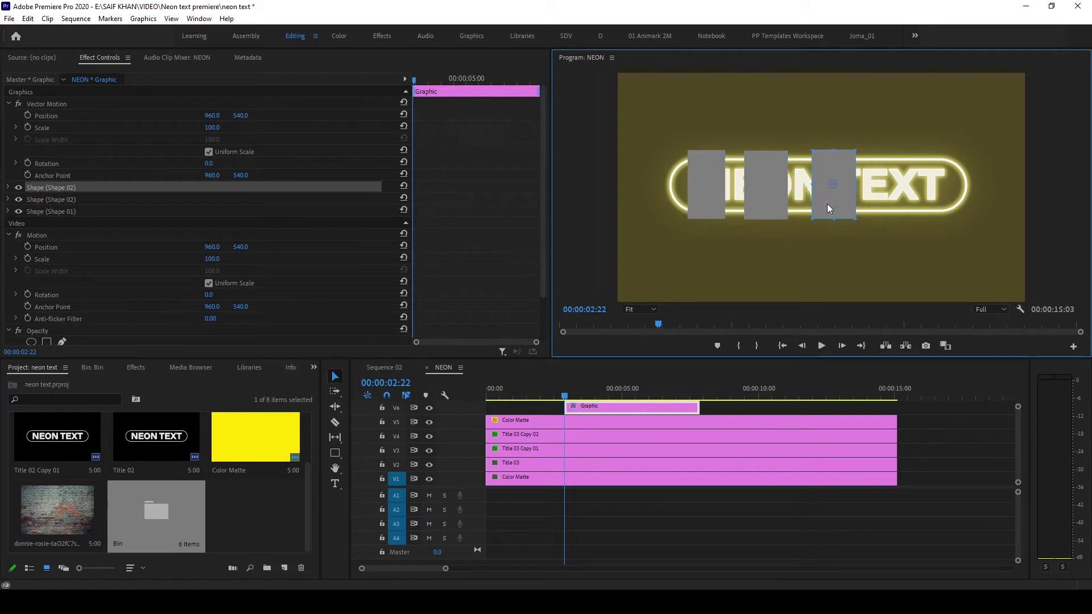
Move the title copies and matte up a track, placing the Graphic clip on V3 at full length
left_click_drag(615, 410, 819, 411)
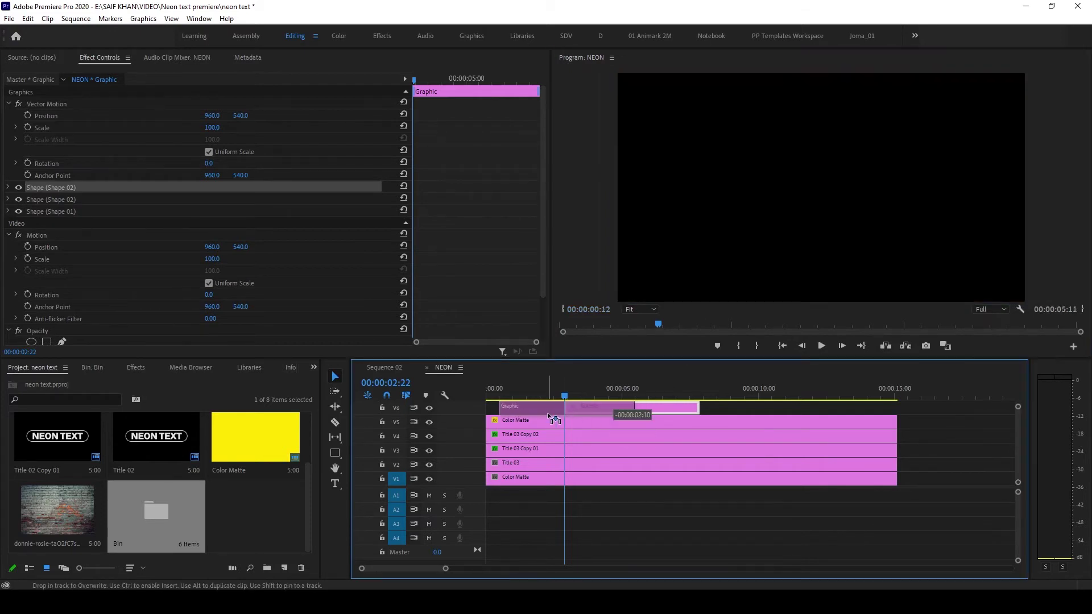
mouse_move(819, 411)
left_mouse_down()
mouse_move(958, 408)
mouse_move(782, 457)
mouse_move(749, 436)
left_mouse_up()
left_click_drag(929, 407, 519, 450)
left_click_drag(621, 451, 897, 450)
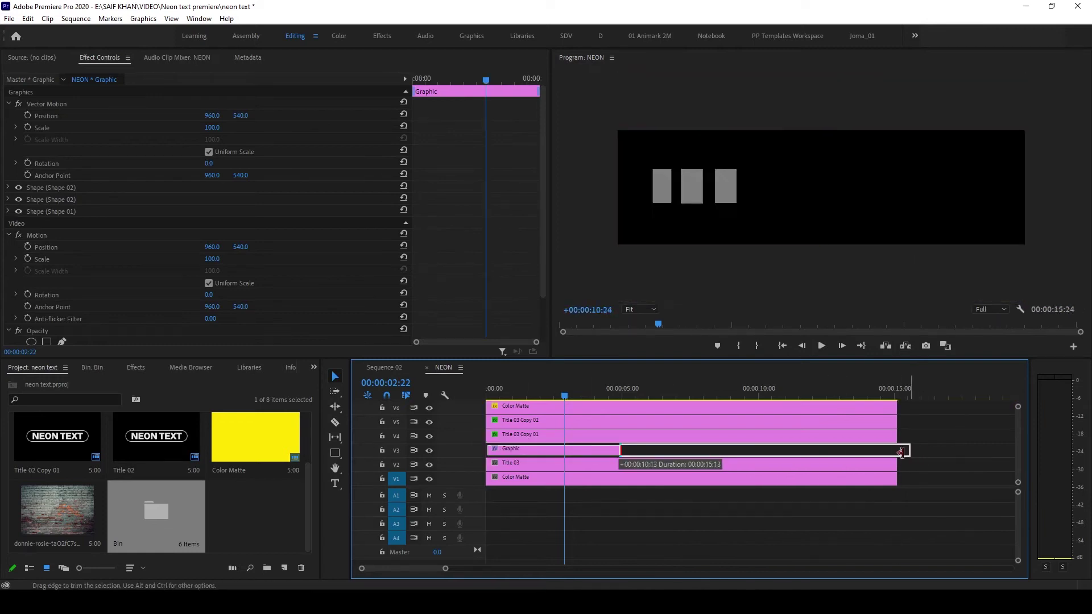
Search the Effects panel for 'TRAC' and apply Track Matte Key to Title 03
left_click(519, 465)
left_click(133, 369)
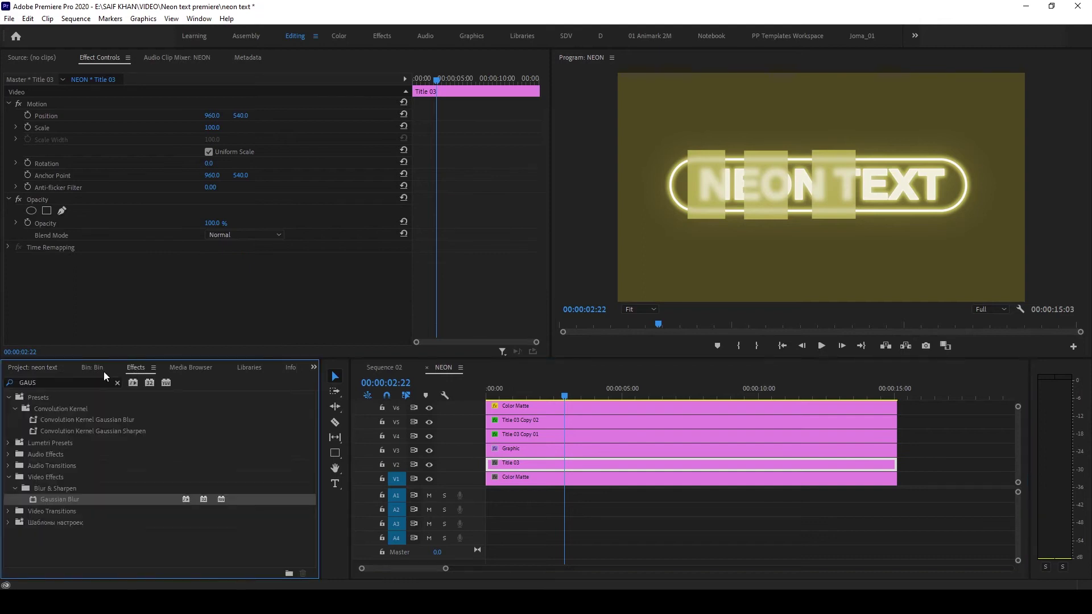
left_click(99, 368)
left_click(142, 368)
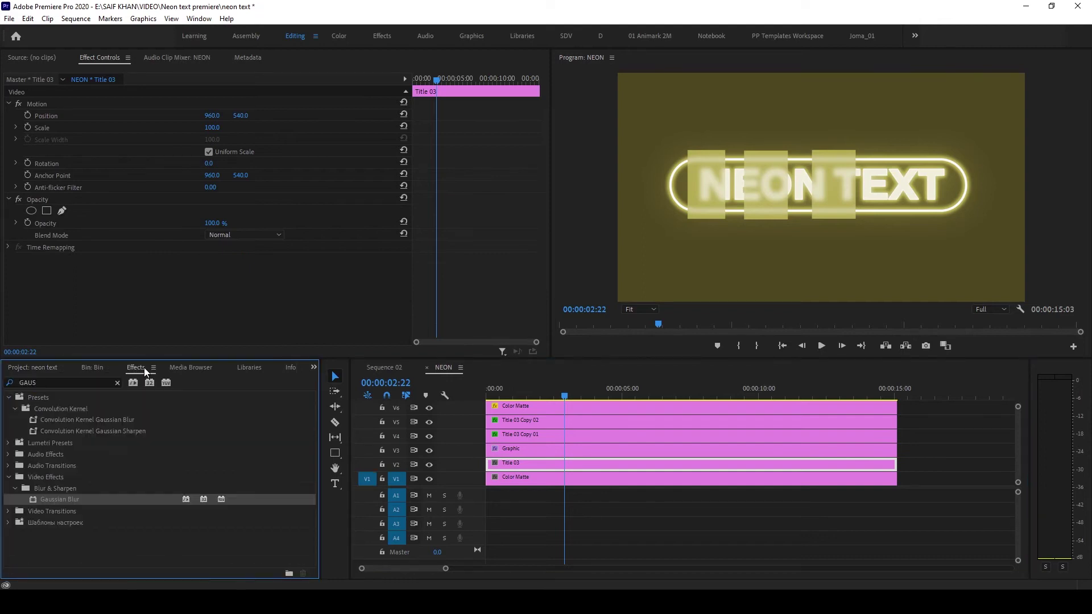
left_click(118, 383)
left_click(89, 385)
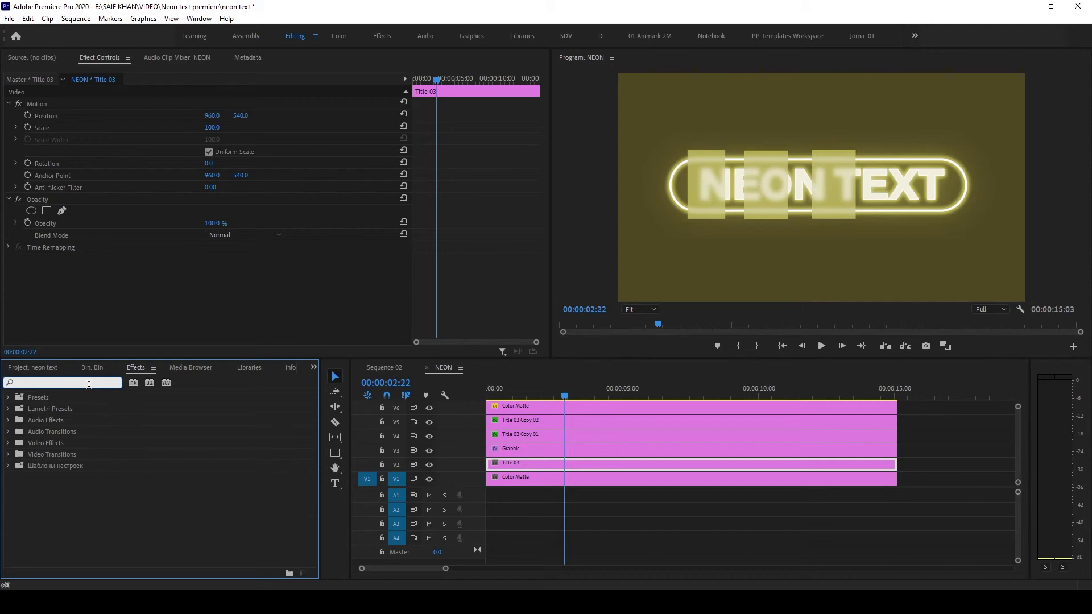
type("TRAC")
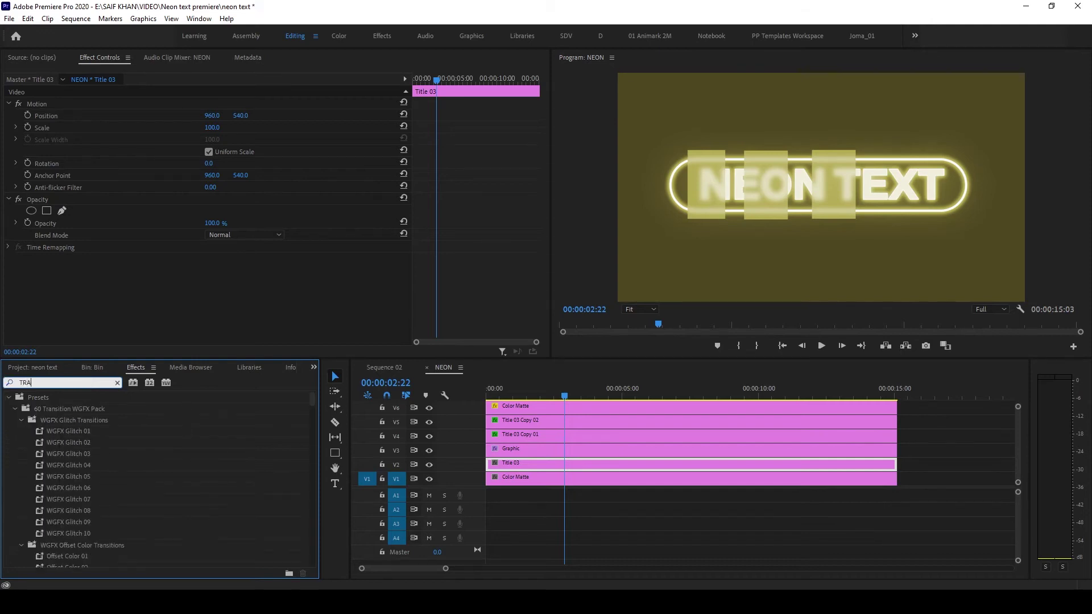
left_click_drag(56, 487, 551, 464)
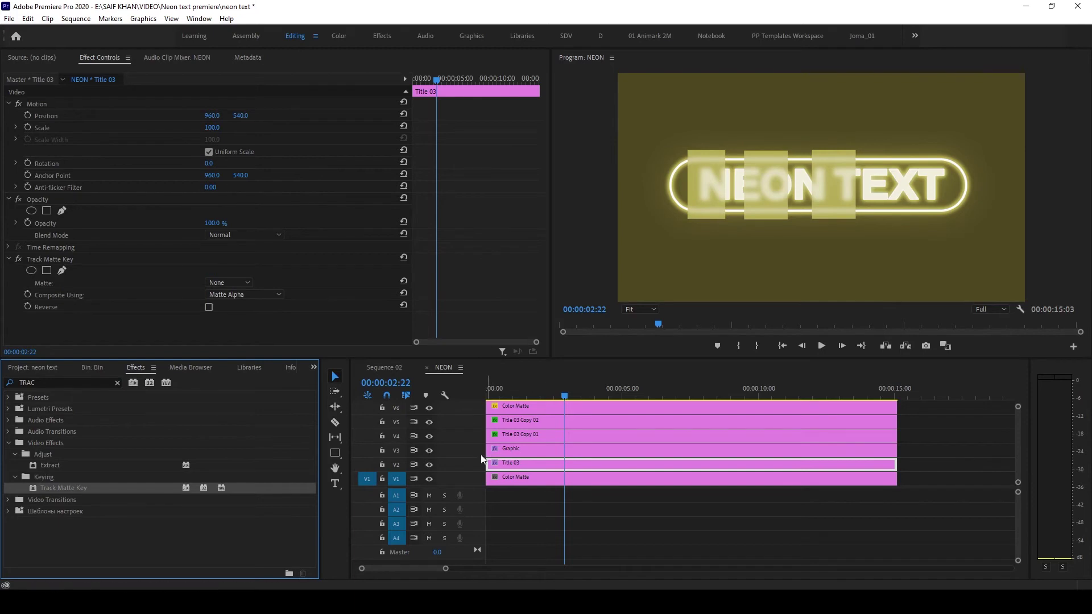
Set the Track Matte Key's matte to Video 3 and reverse it
left_click(242, 282)
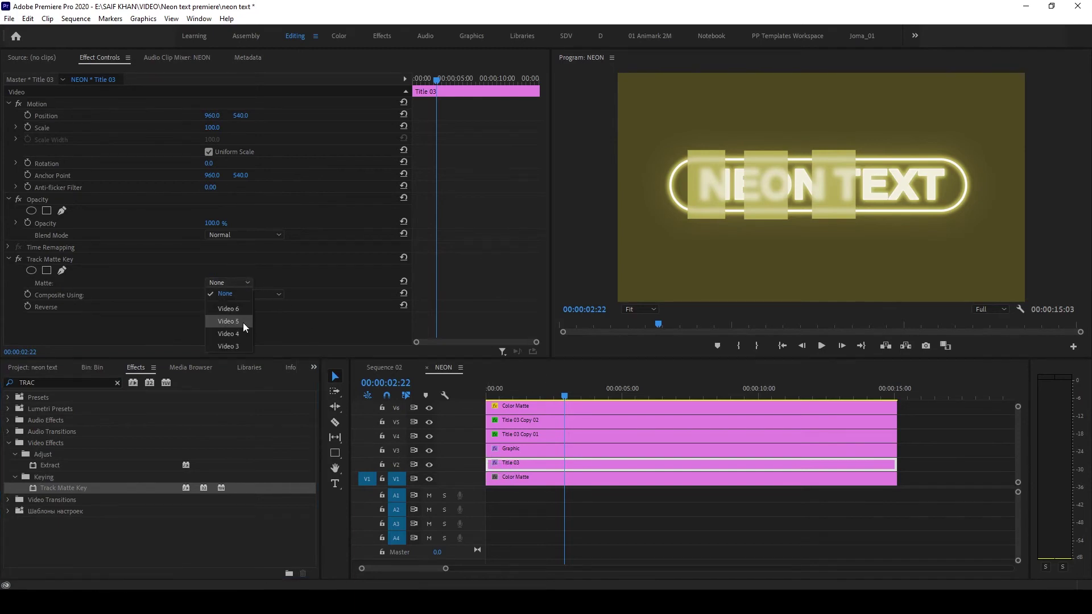
left_click(244, 346)
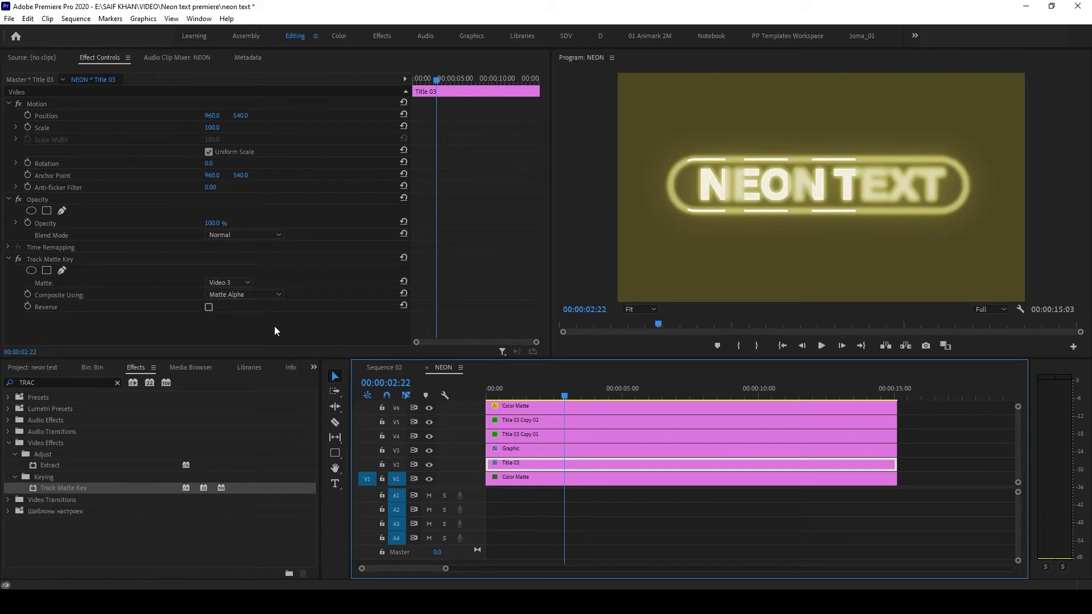
left_click(209, 307)
Keyframe the Graphic's Position from X 79 at 0s to X 2303 at 00:00:02:16
left_click_drag(537, 392, 487, 391)
left_click(526, 450)
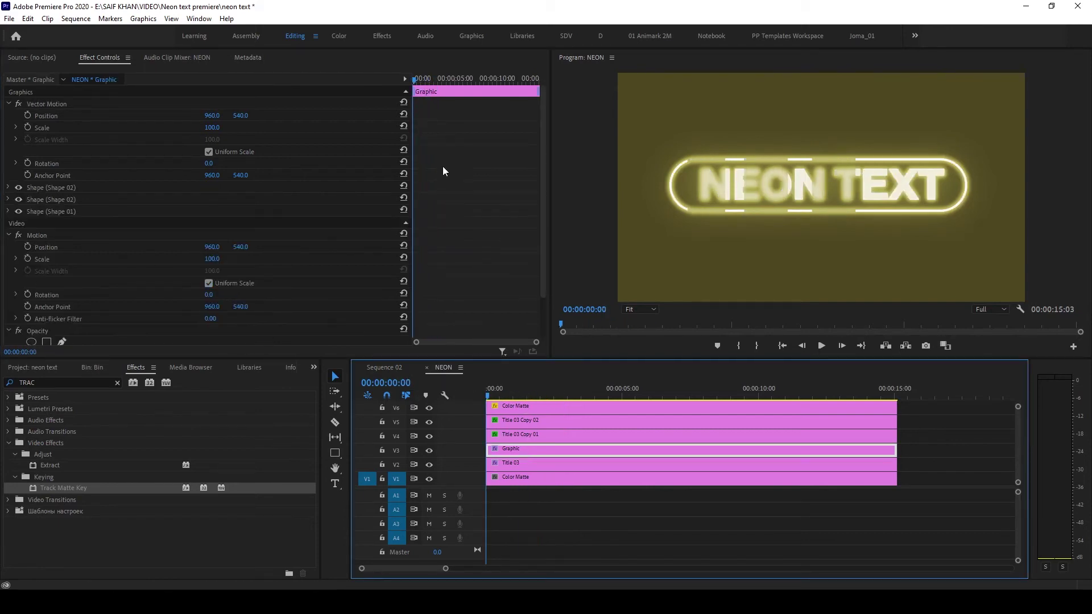
left_click(28, 114)
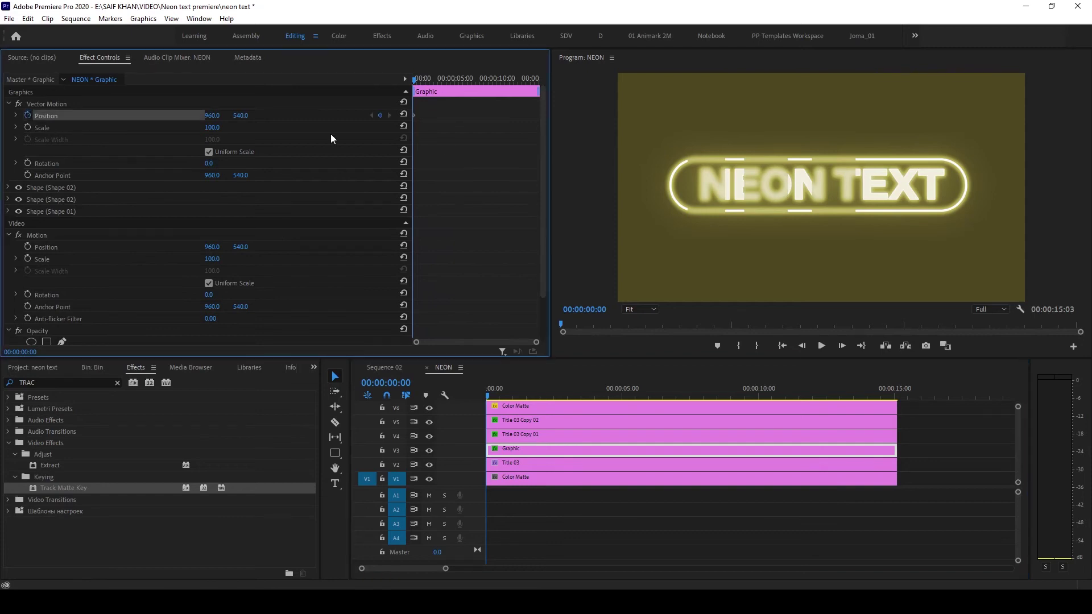
left_click_drag(535, 343, 526, 340)
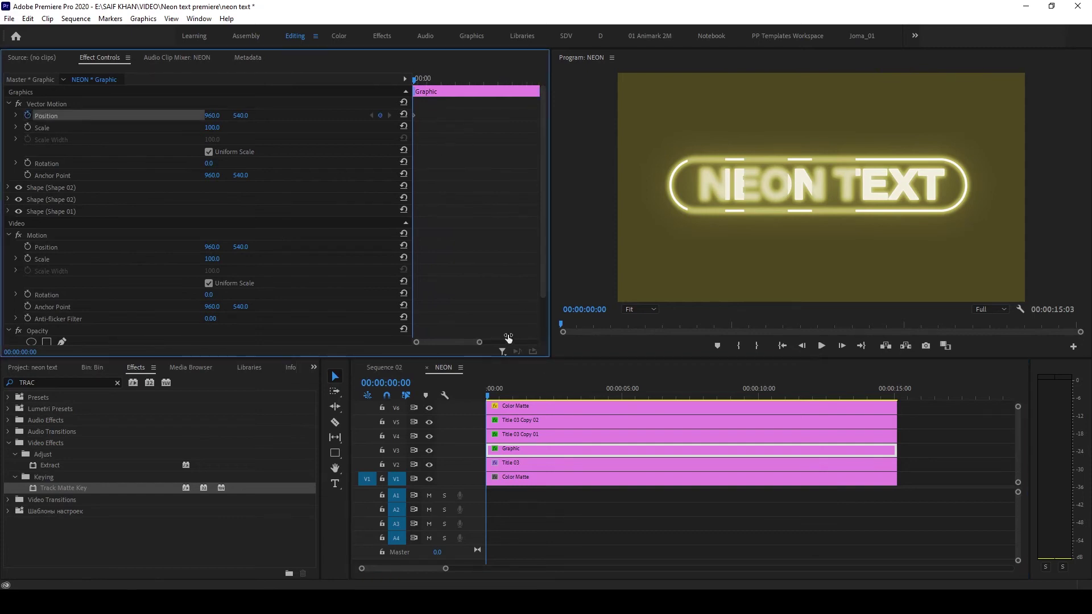
mouse_move(219, 116)
left_mouse_down()
mouse_move(170, 116)
mouse_move(188, 115)
left_mouse_up()
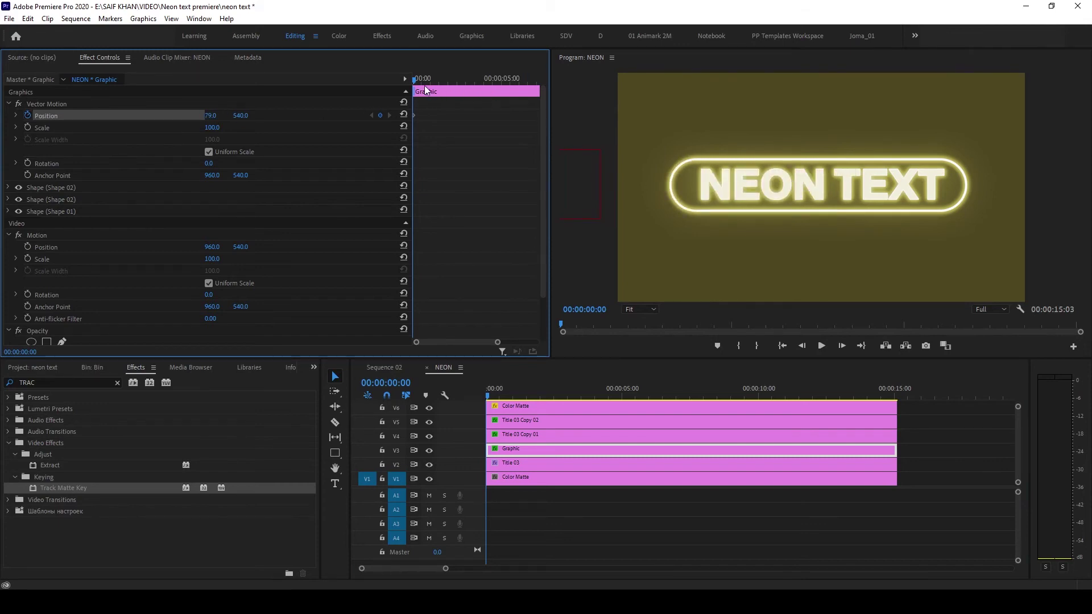
left_click_drag(424, 81, 439, 79)
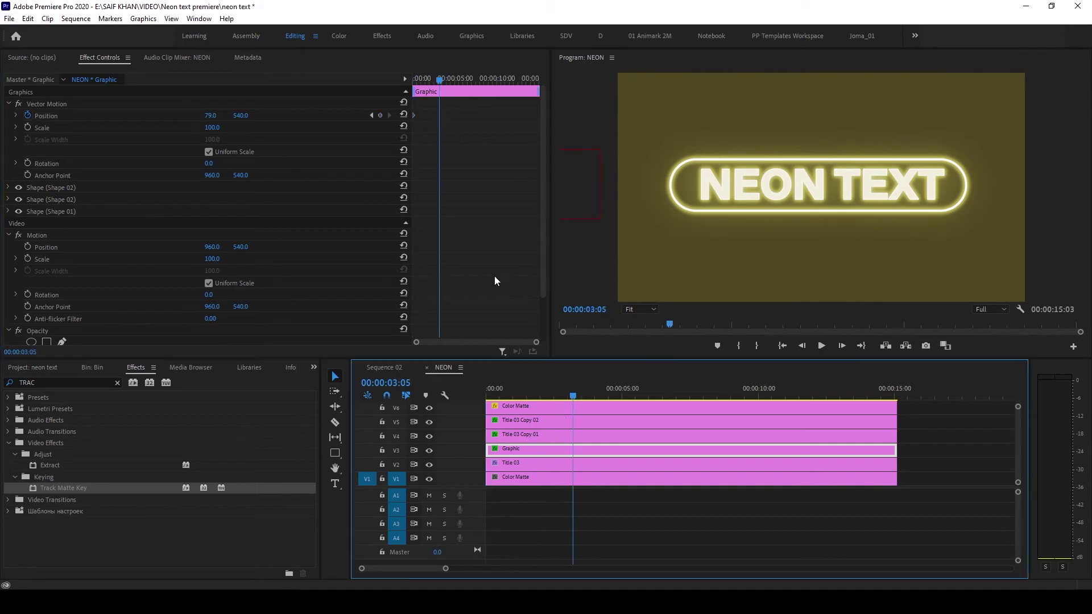
left_click_drag(574, 393, 559, 395)
left_click_drag(212, 115, 219, 116)
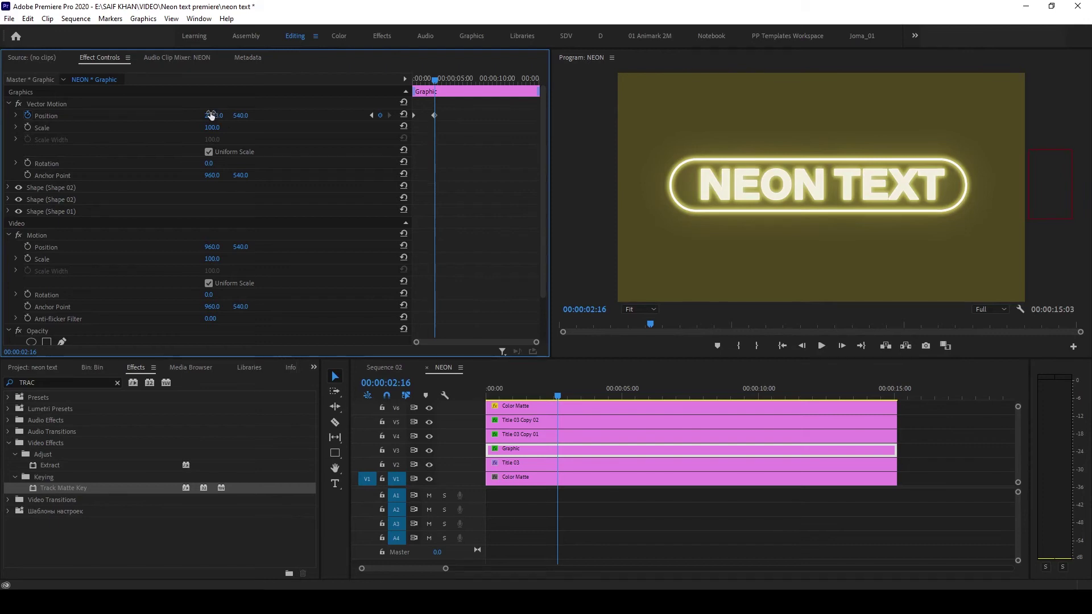
Apply Ease Out and Ease In to the two Position keyframes and play the sweep
right_click(415, 115)
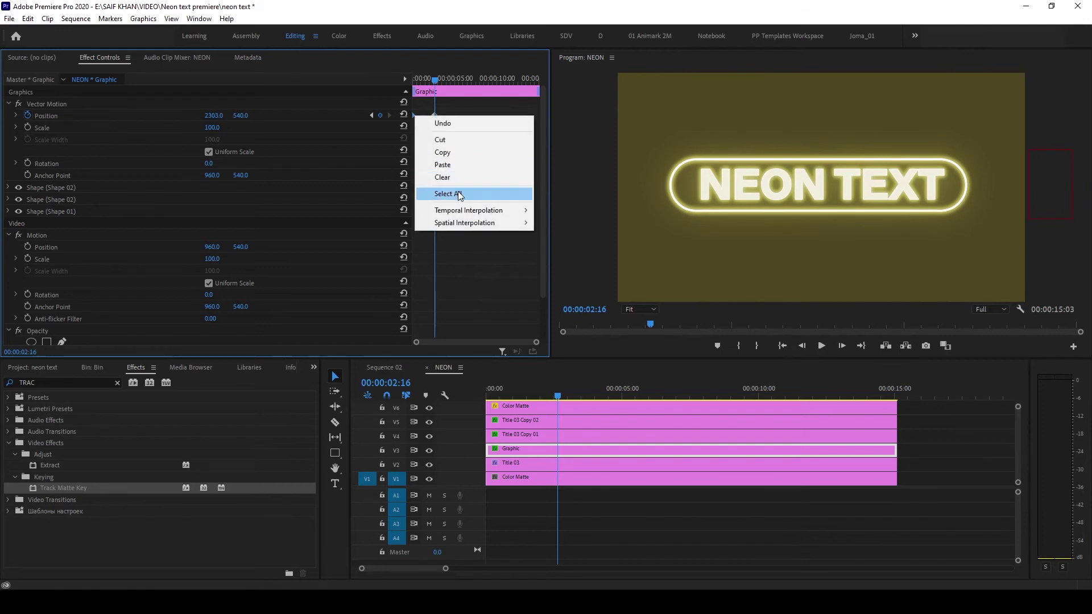
mouse_move(468, 210)
left_click(576, 287)
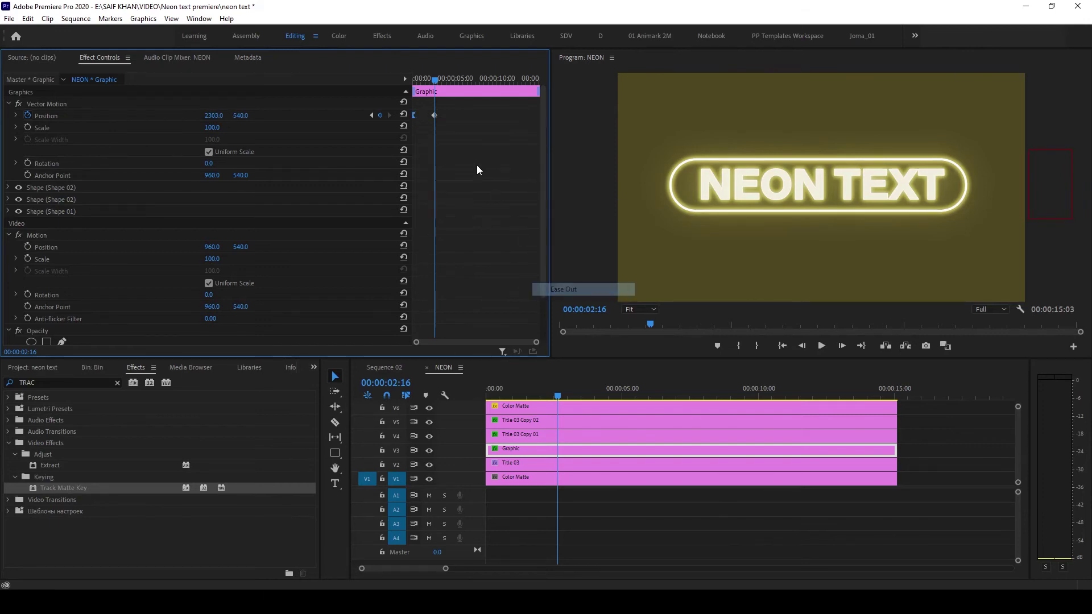
right_click(435, 115)
left_click(580, 273)
key("Home")
key("space")
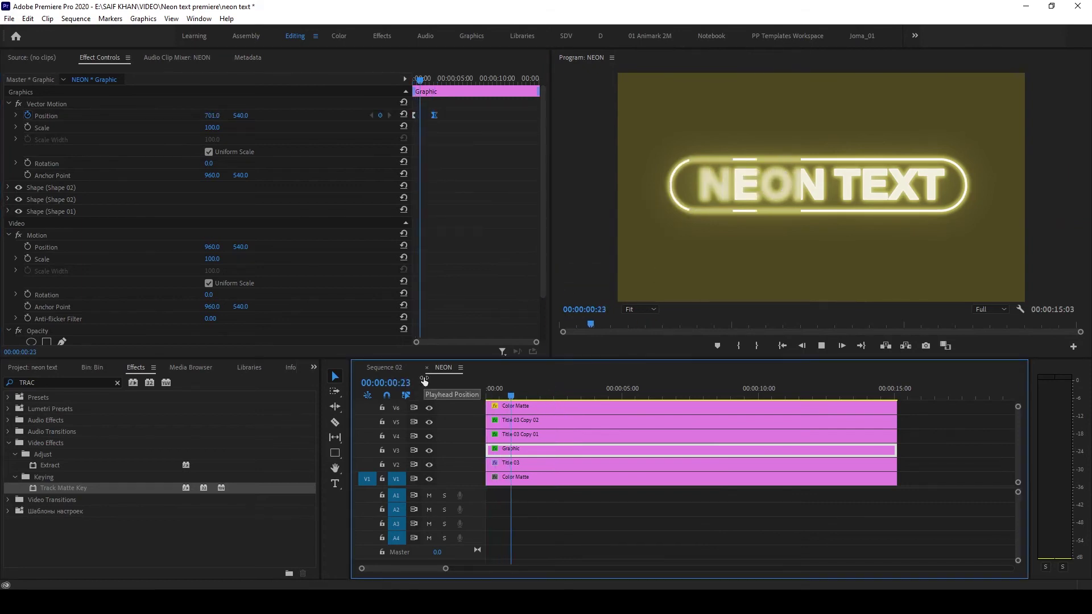
Hold the rectangles at the right until 00:00:04:03, then keyframe them back across the text by 00:00:05:06
key("space")
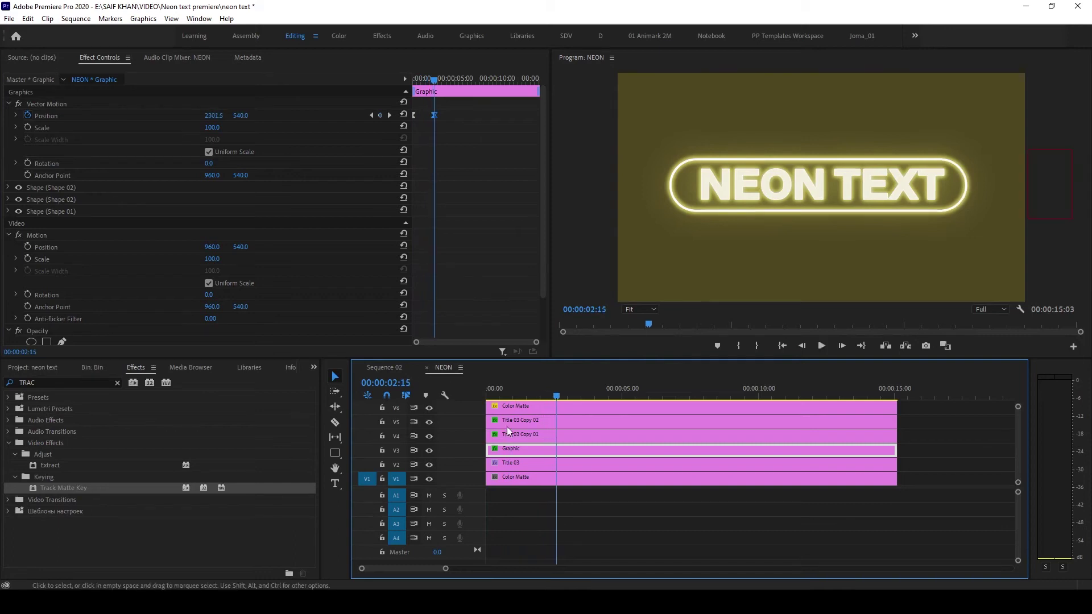
left_click_drag(558, 391, 602, 410)
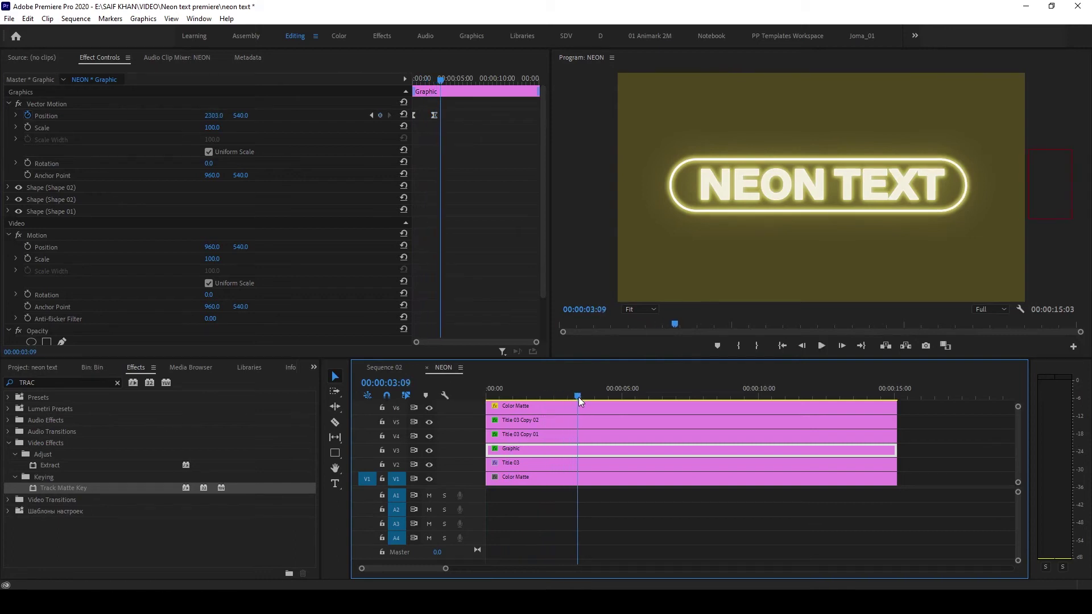
left_click_drag(603, 413, 598, 393)
left_click(381, 115)
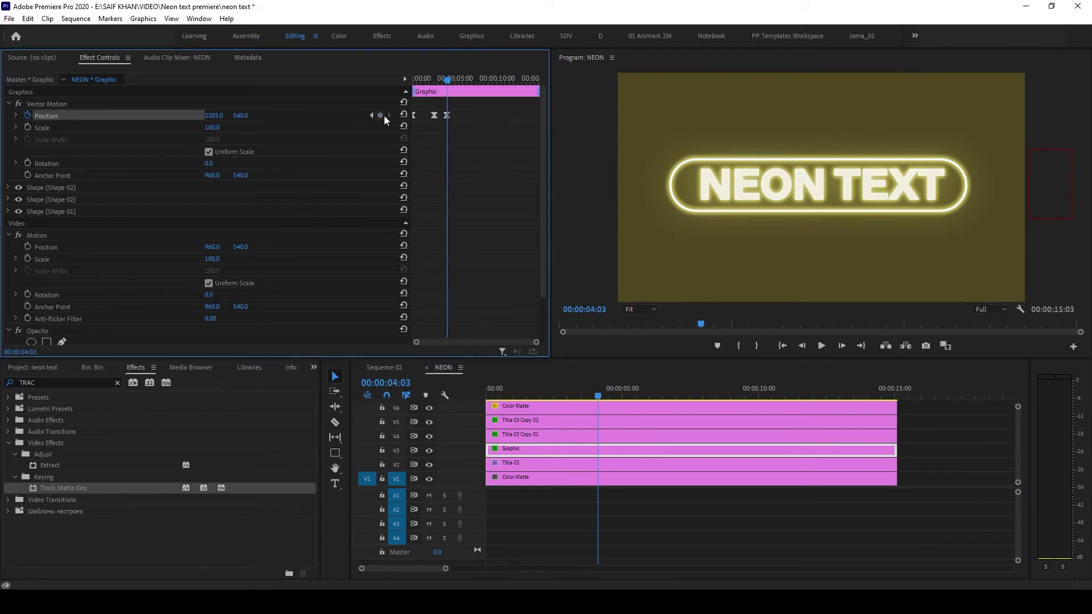
left_click_drag(601, 392, 626, 400)
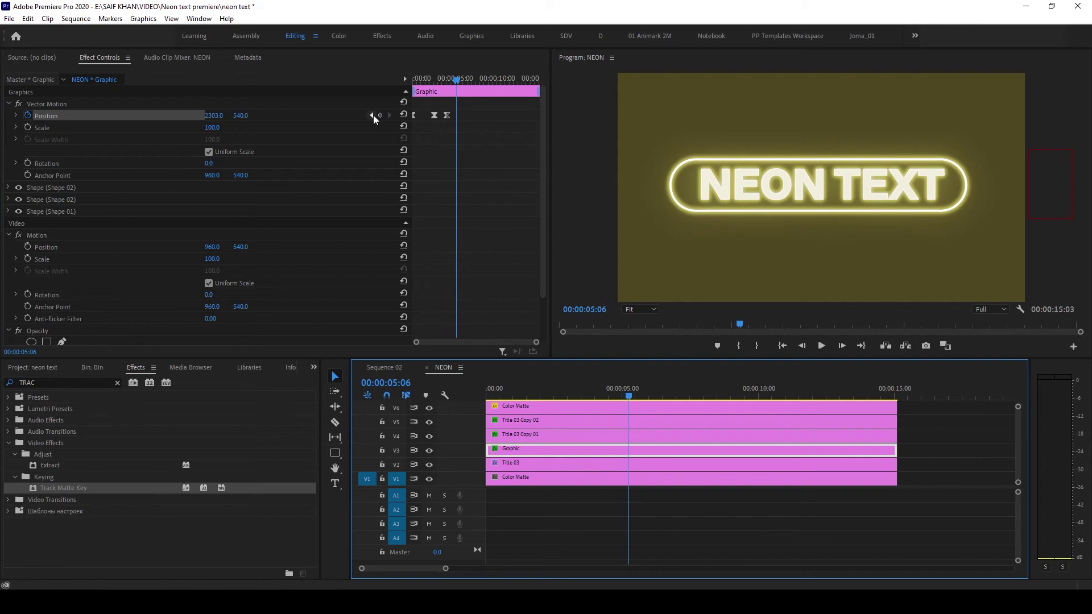
mouse_move(212, 115)
left_mouse_down()
mouse_move(215, 127)
mouse_move(204, 116)
left_mouse_up()
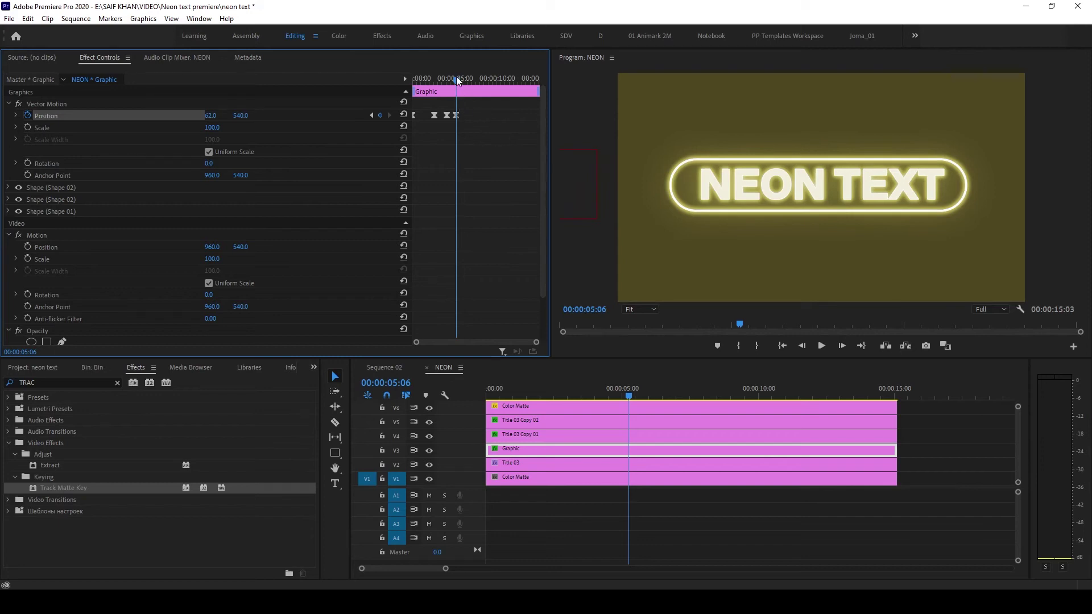
Move the final Position keyframe to the playhead near 00:00:05:19 and replay from the start
left_click(482, 397)
key("Home")
key("space")
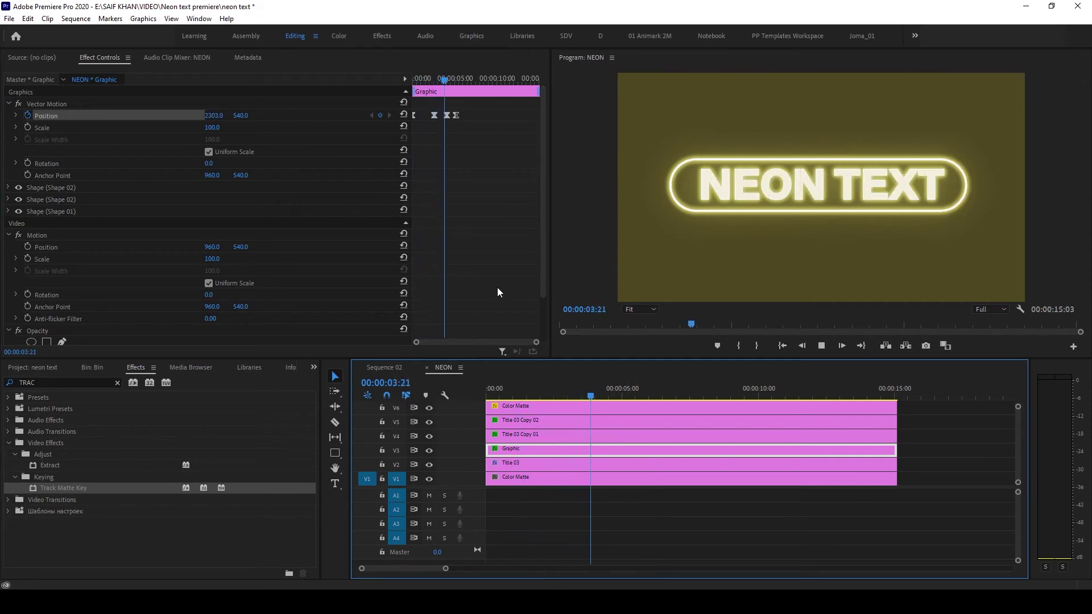
key("space")
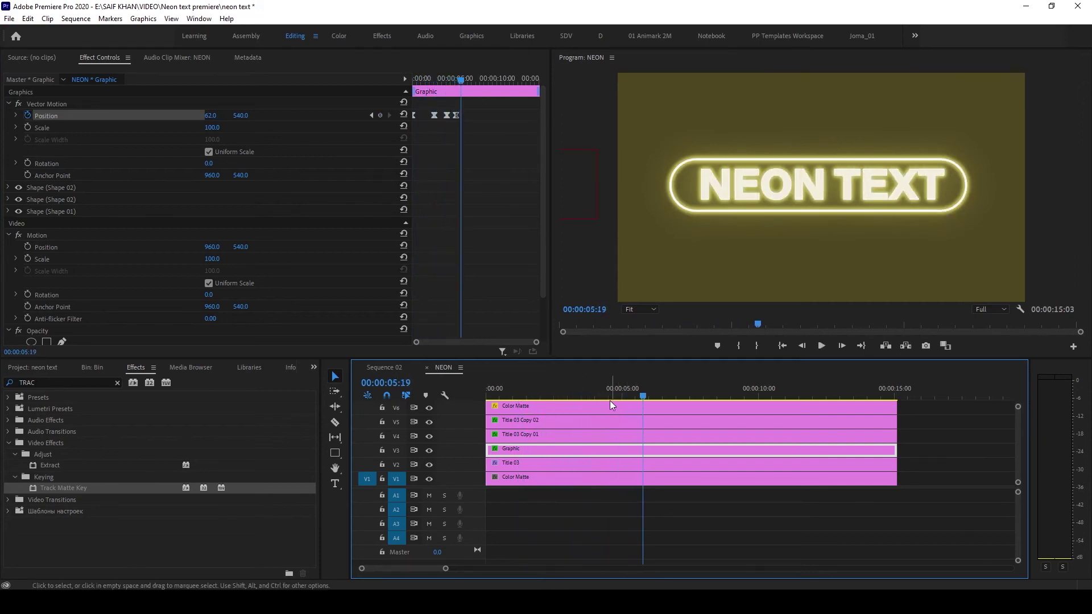
left_click_drag(455, 115, 421, 118)
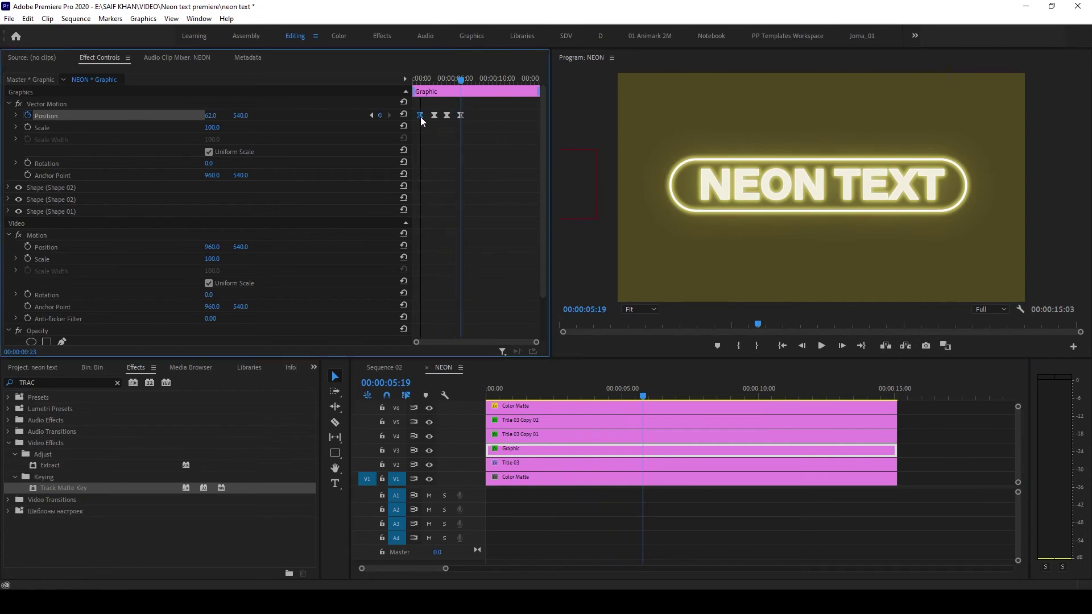
key("Home")
key("space")
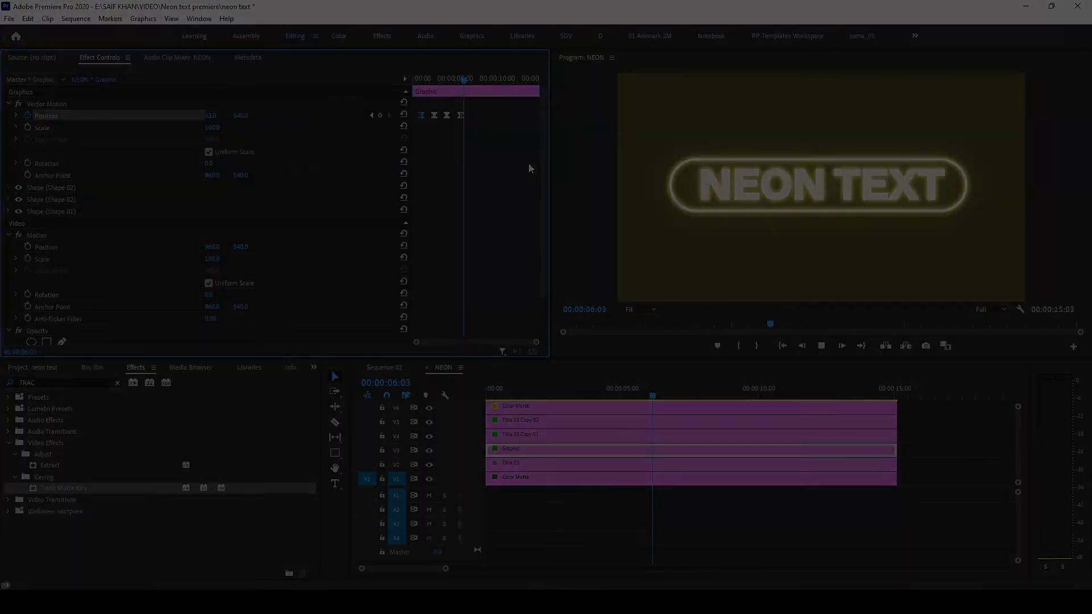
Split both glow title layers at 7:05 with the Razor tool (C)
key("c")
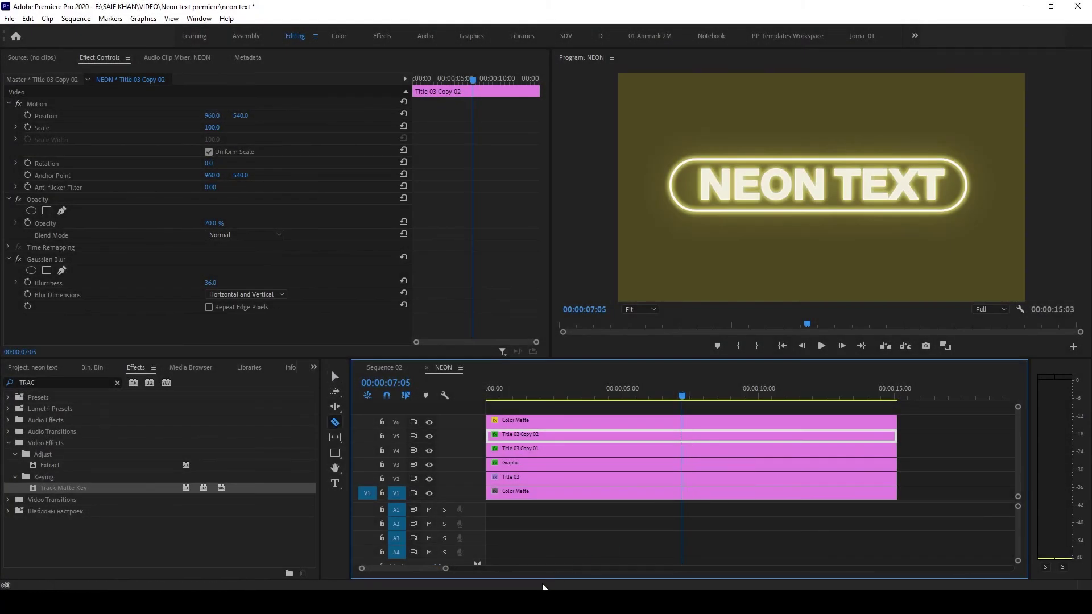
scroll(586, 532, "up", 3)
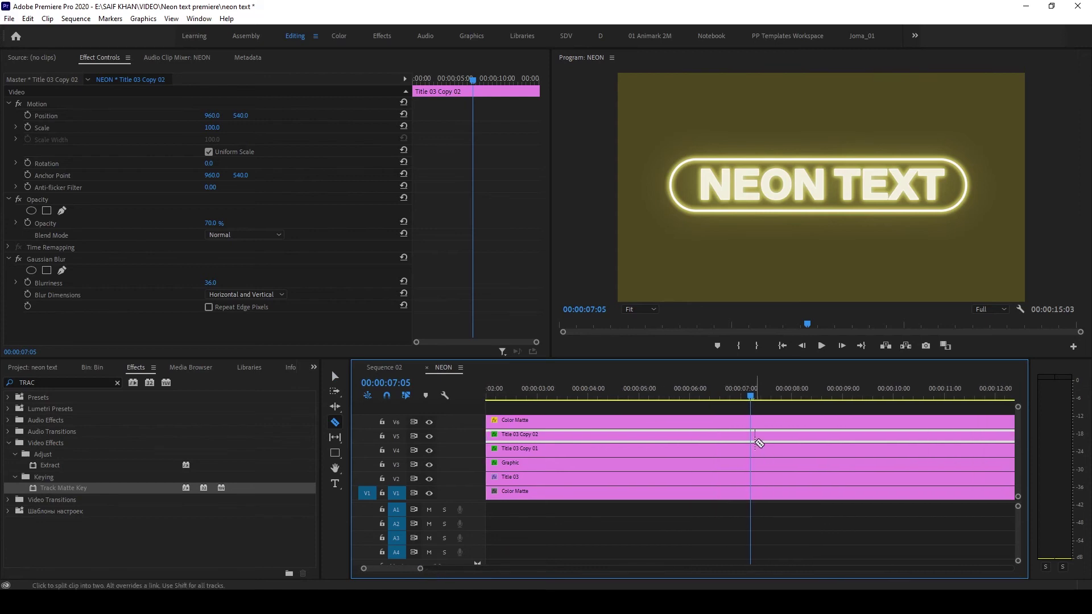
left_click(751, 435)
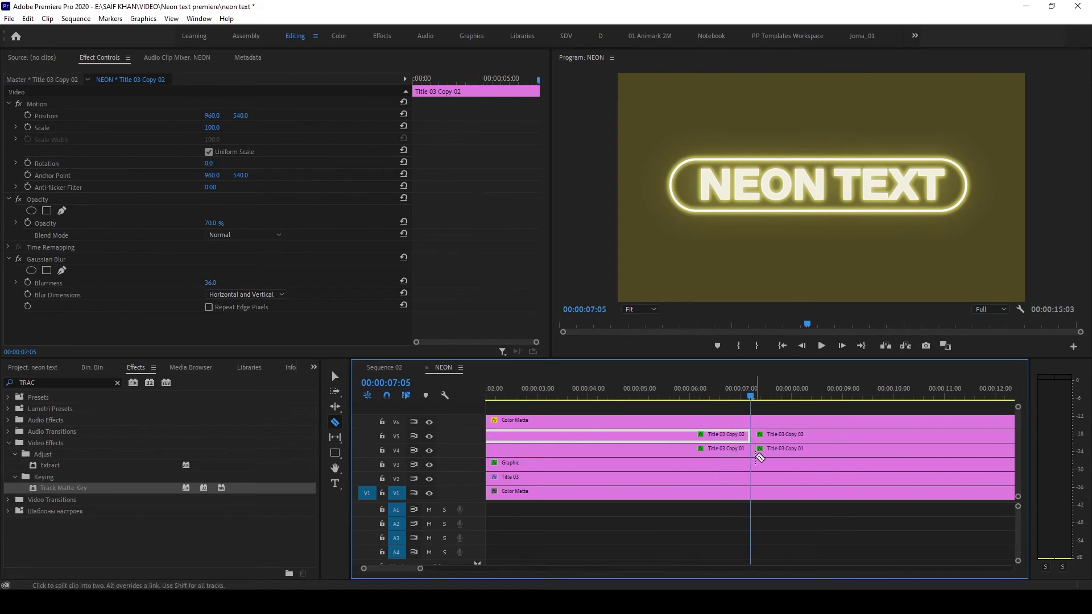
left_click(754, 451)
key("Right")
key("Right")
key("Right")
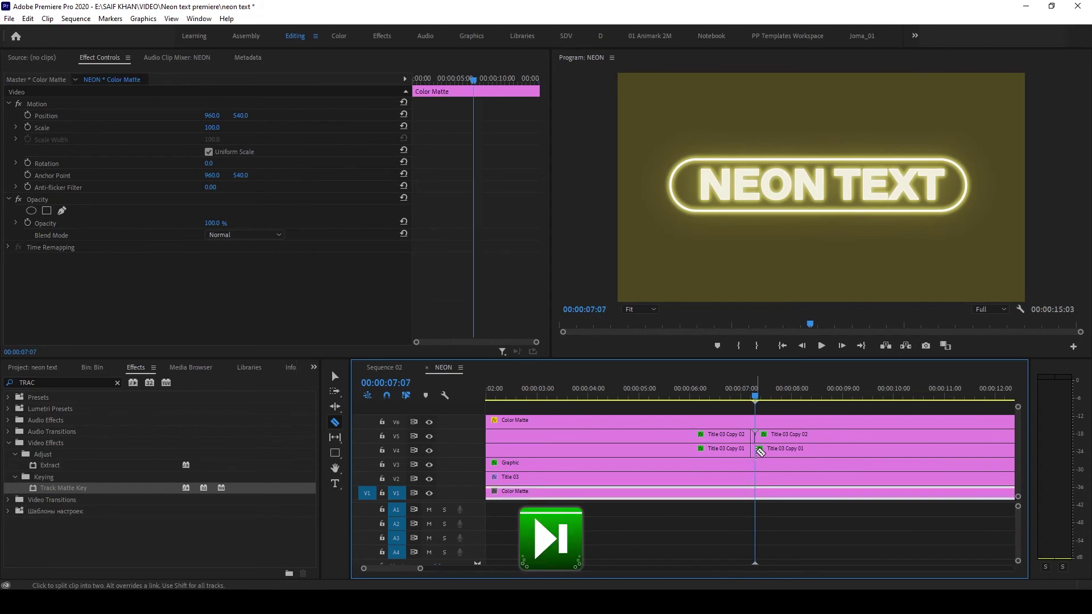
key("Right")
Split the glow title layers again at 7:11, 7:12, 7:13 and 7:14
key("Right")
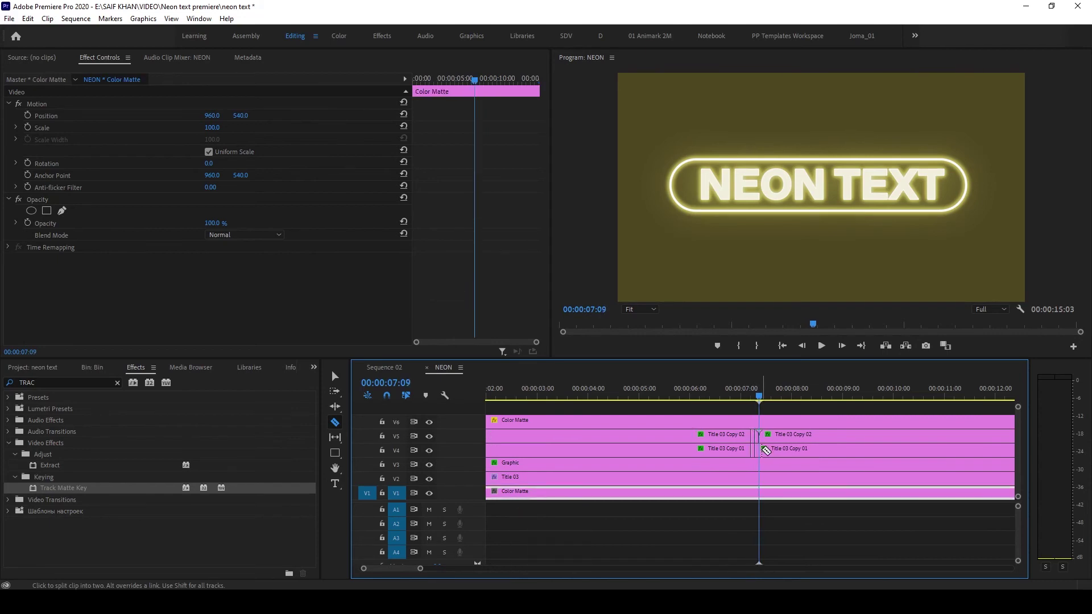
key("Right")
left_click(764, 451)
left_click(768, 438)
key("Right")
left_click(772, 437)
left_click(771, 449)
left_click(771, 441)
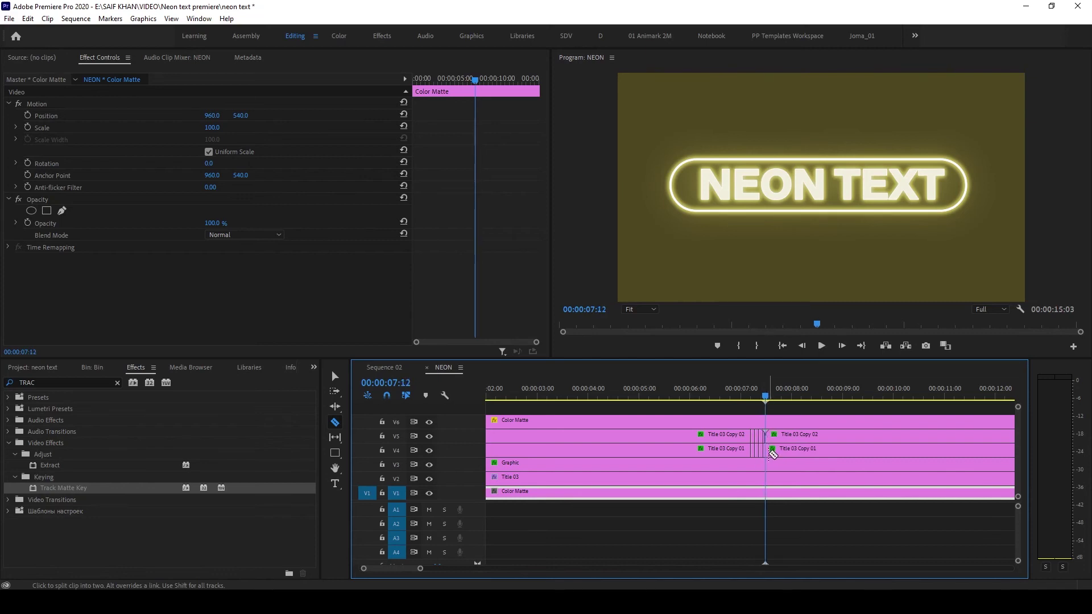
key("Right")
left_click(772, 437)
left_click(774, 450)
key("Right")
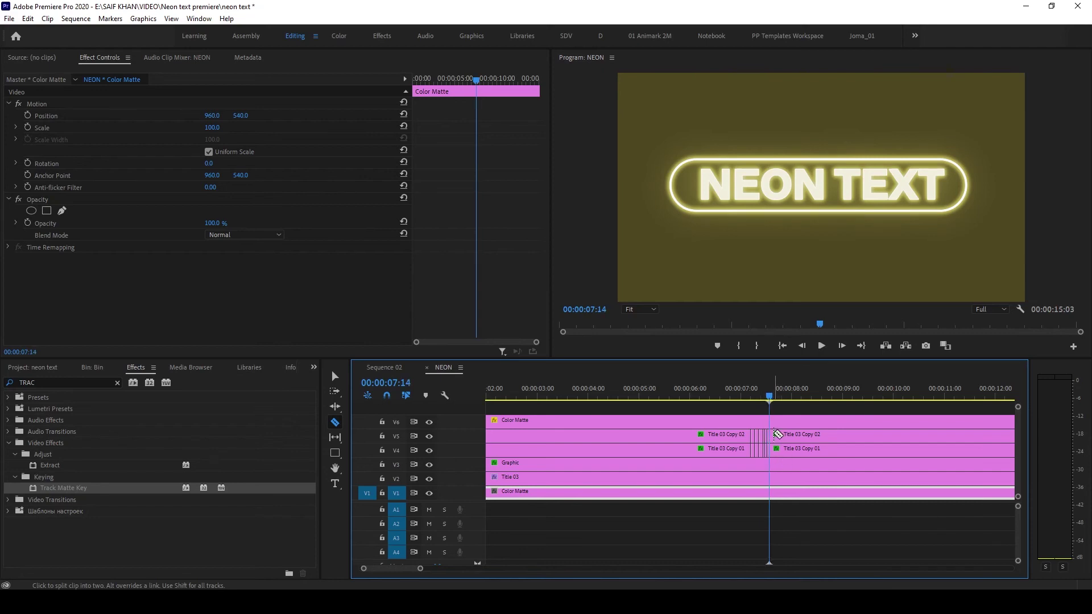
left_click(773, 436)
Delete the short title pieces near 7:06, 7:11 and 7:12 from both glow layers
left_click_drag(409, 568, 393, 567)
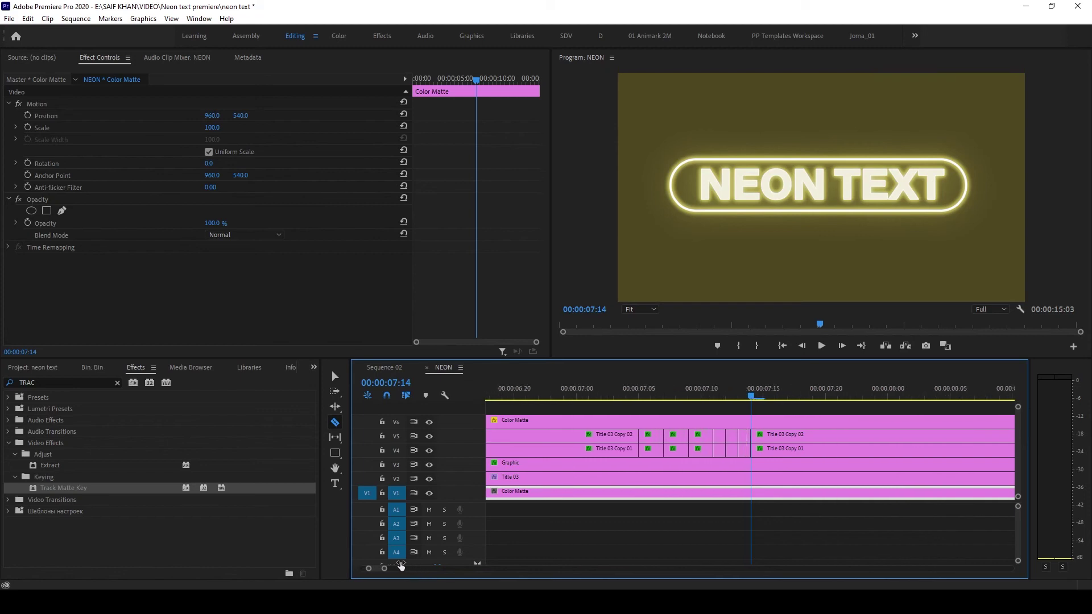
left_click(334, 376)
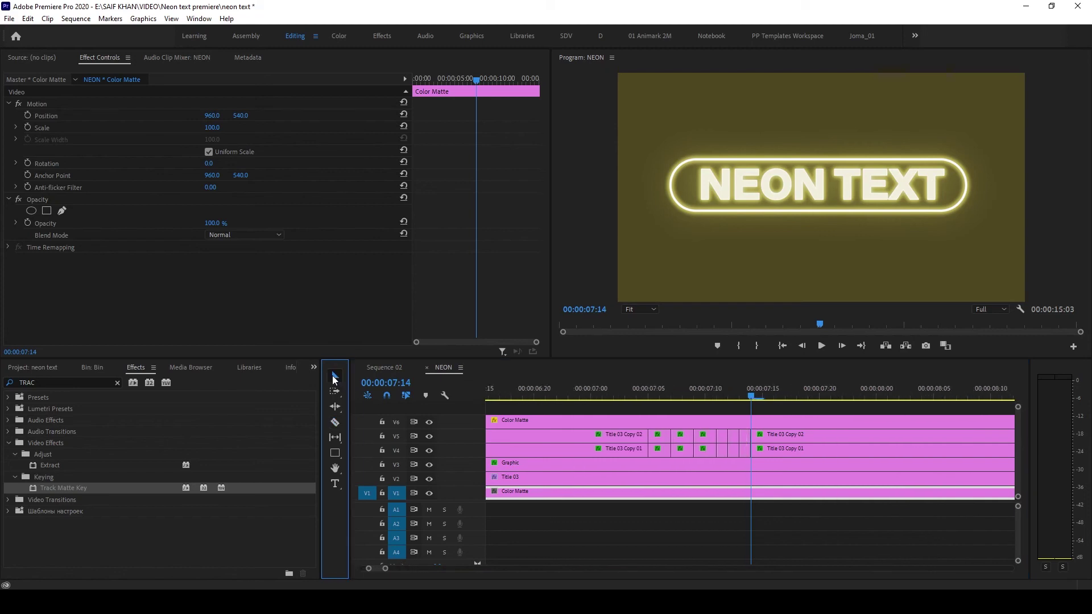
left_click(660, 437)
key("Delete")
left_click(659, 450)
key("Delete")
left_click(705, 437)
key("Delete")
left_click(707, 449)
key("Delete")
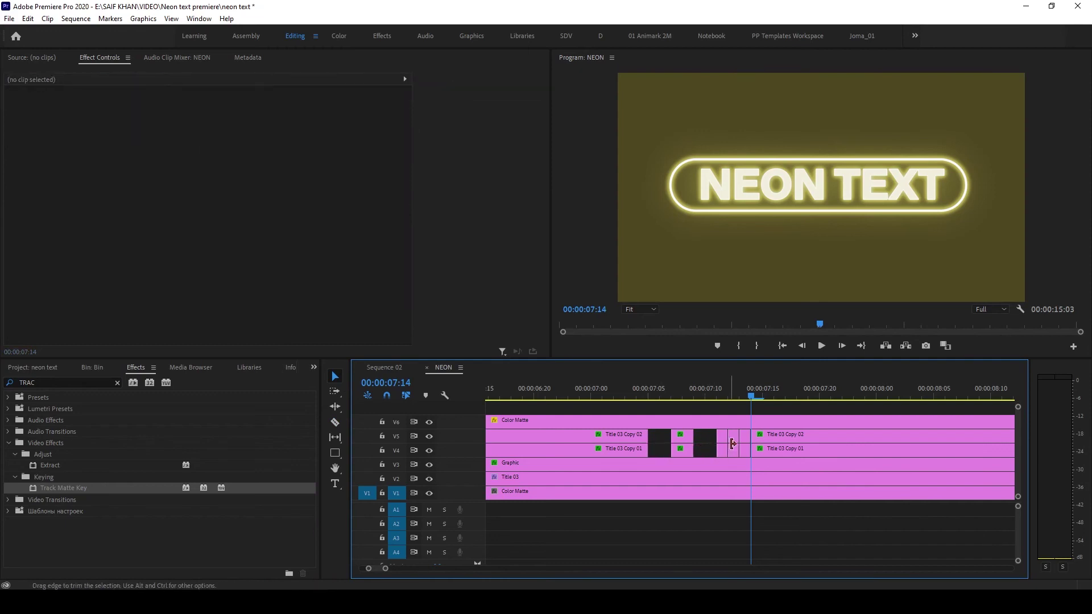
left_click(733, 439)
key("Delete")
left_click(733, 450)
key("Delete")
Move the playhead to about 7:18 and delete the short piece near 7:14
left_click(335, 422)
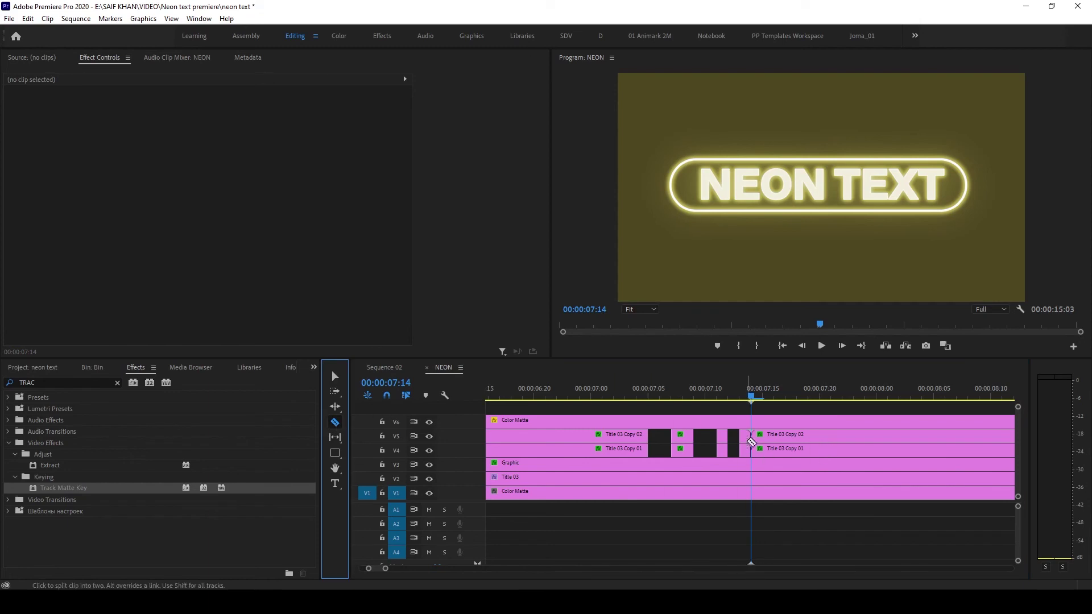
left_click_drag(604, 401, 796, 398)
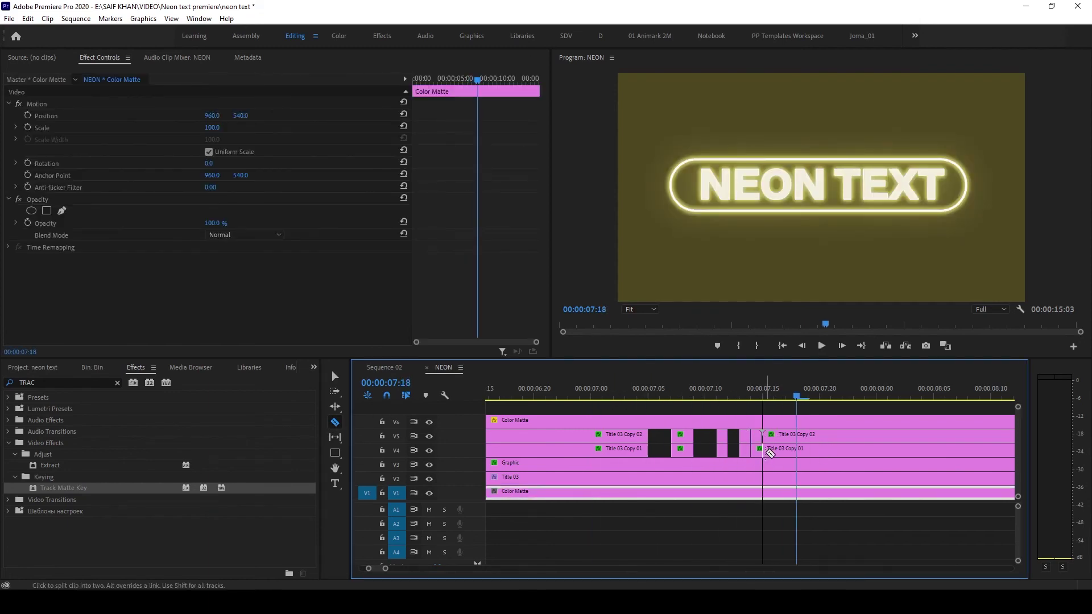
left_click(335, 376)
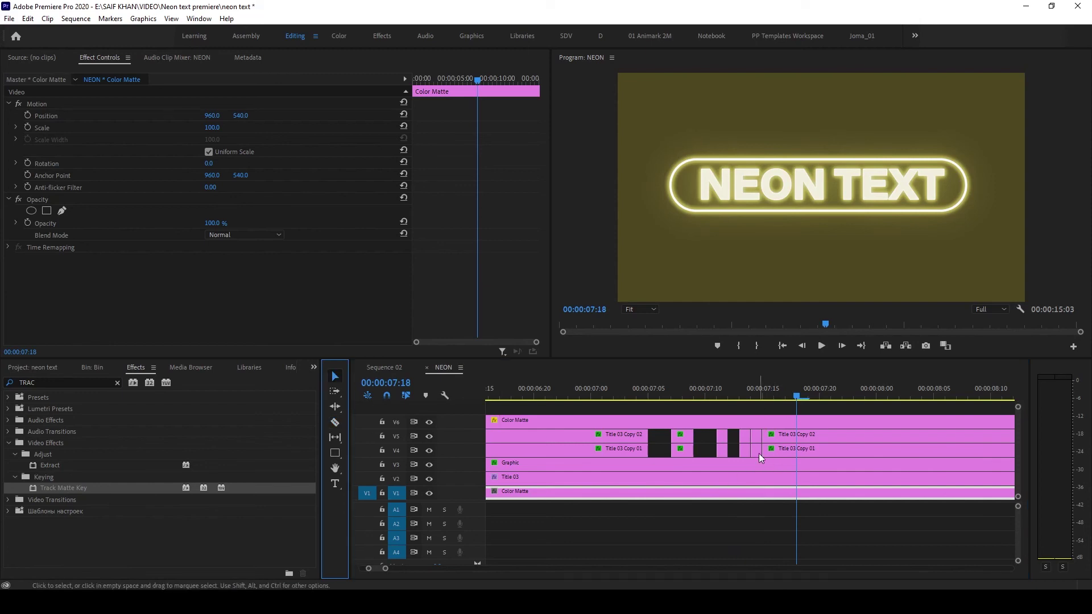
left_click(793, 437)
key("Delete")
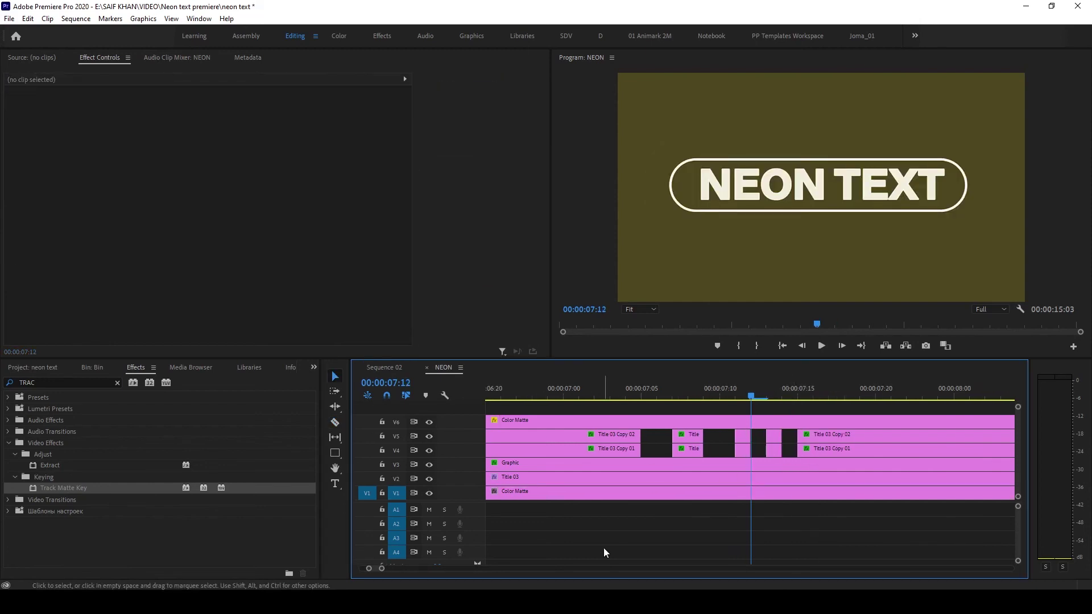
left_click_drag(383, 569, 513, 574)
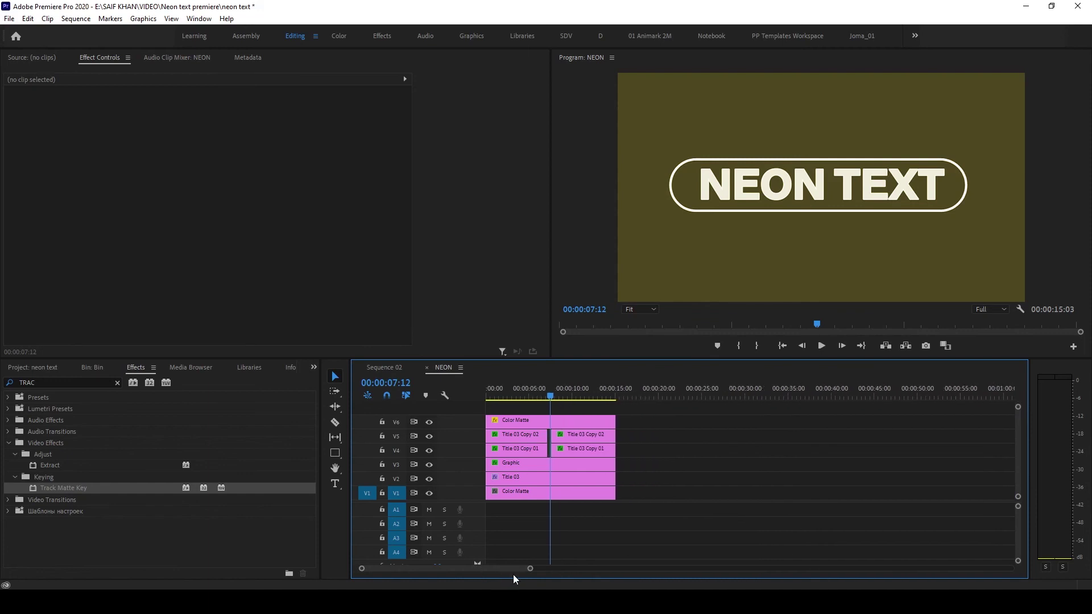
key("Home")
key("space")
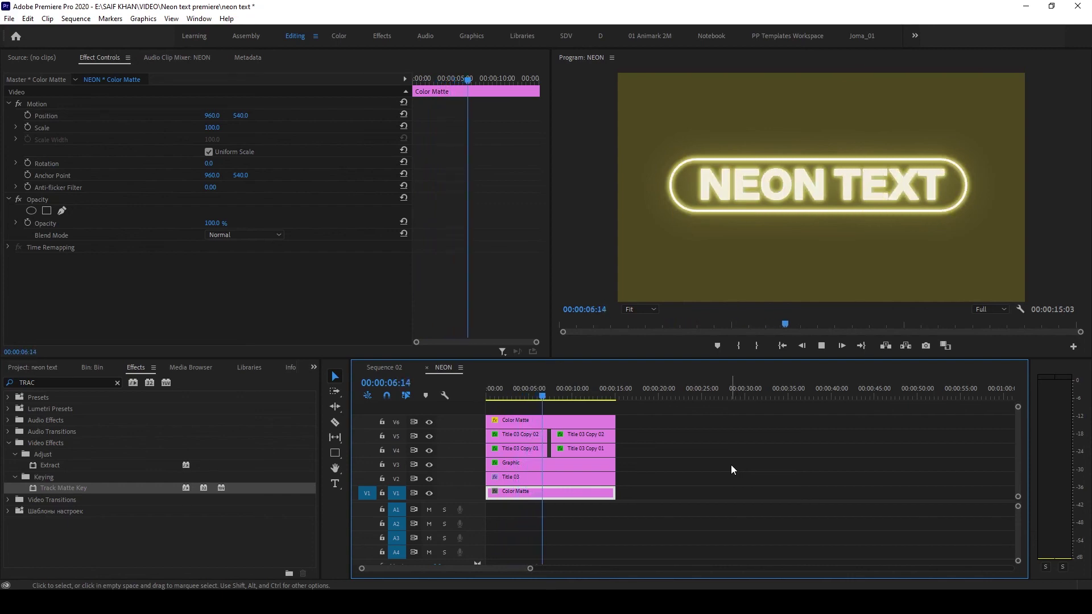
key("space")
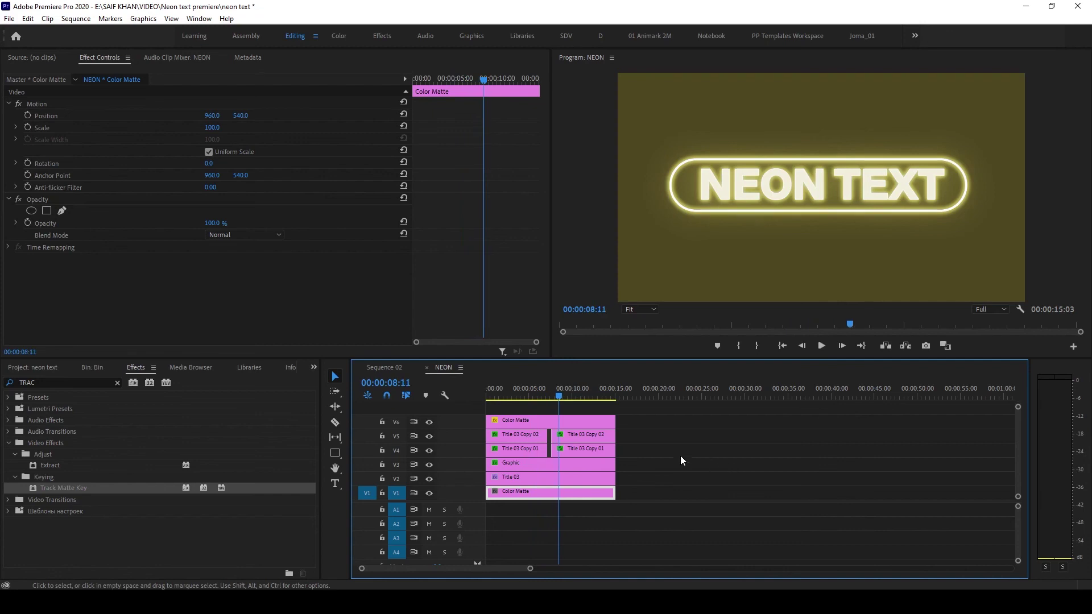
Recolour the V6 Color Matte to yellow-green BAFF00, then to green 36FF00
double_click(585, 425)
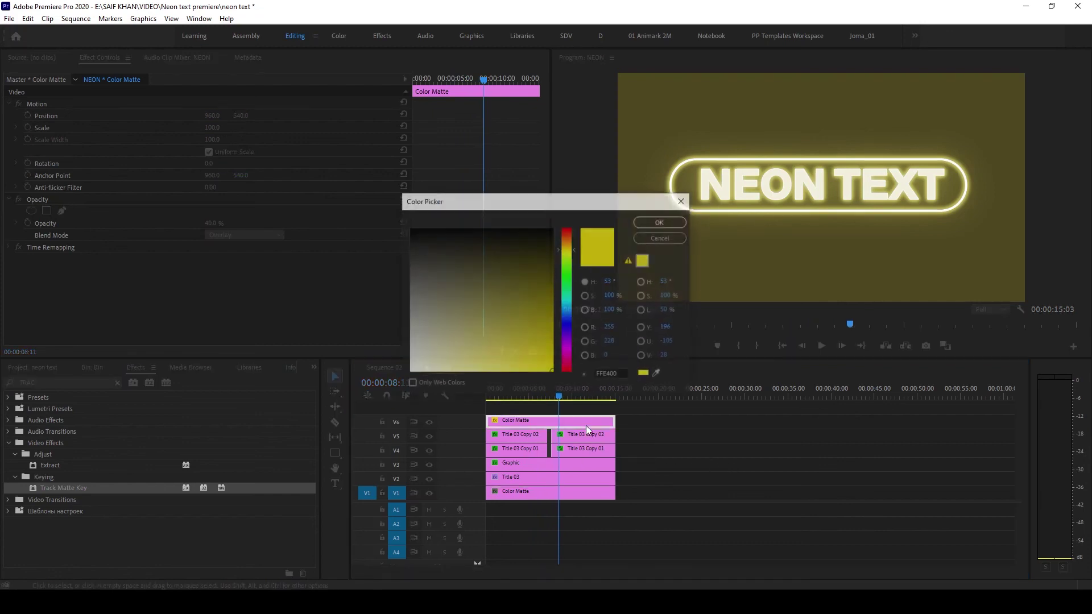
left_click_drag(574, 252, 574, 258)
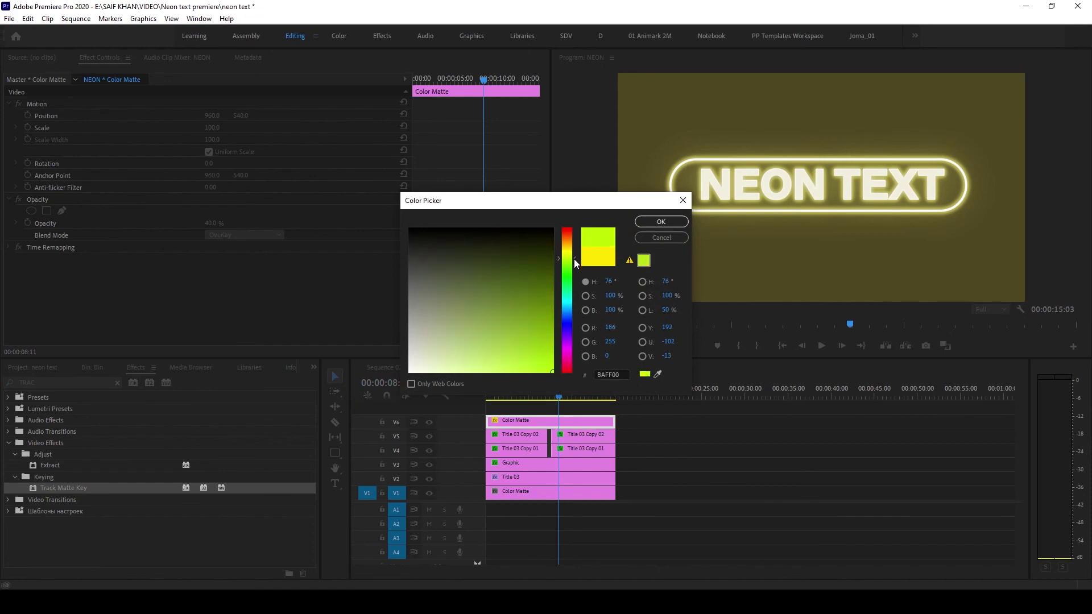
left_click(665, 222)
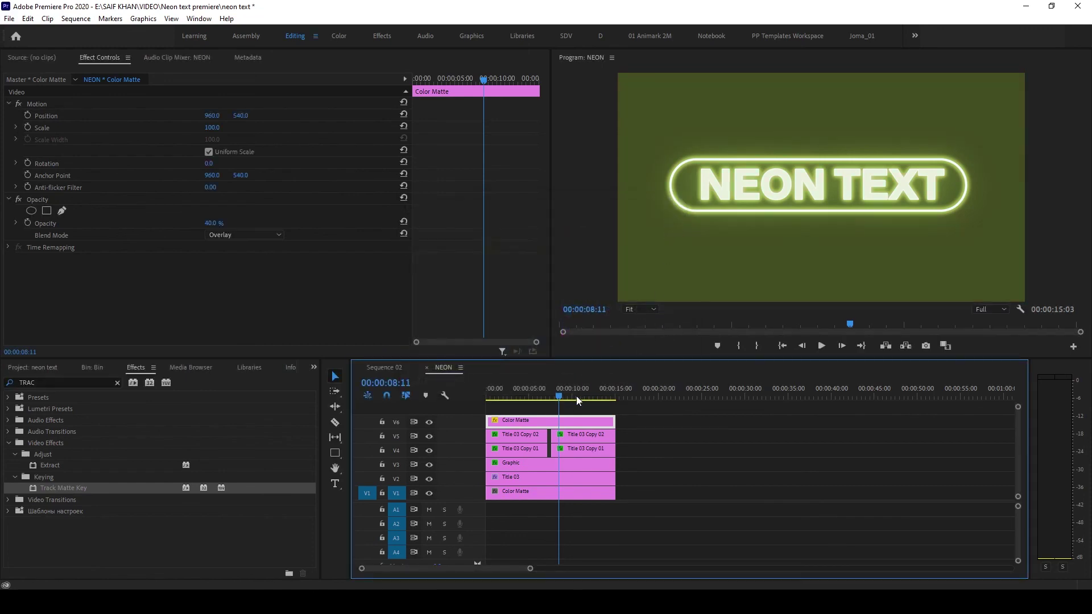
double_click(564, 421)
left_click_drag(575, 259, 574, 276)
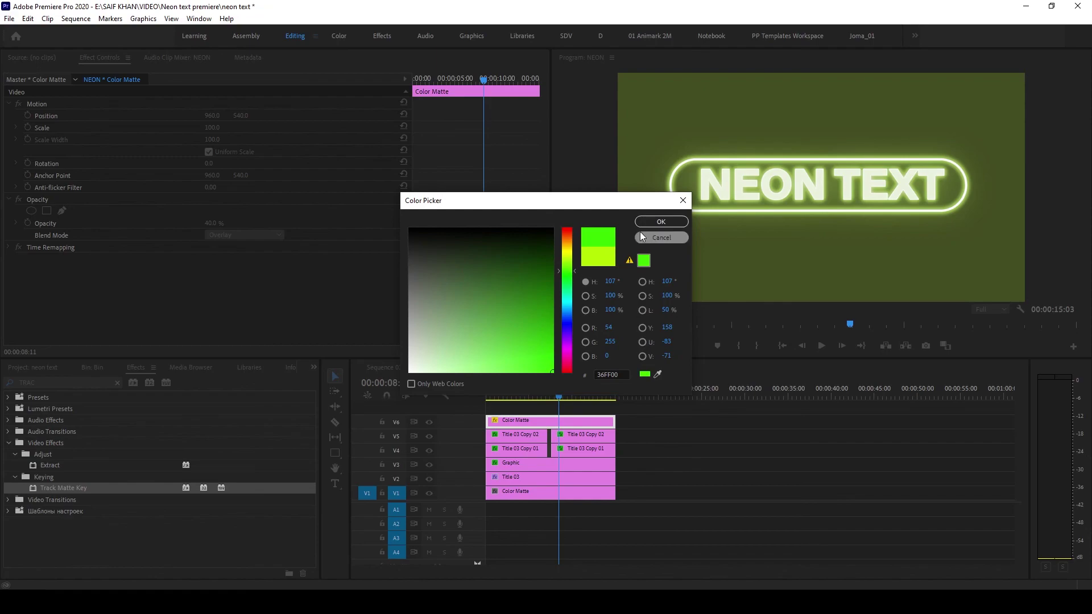
left_click(660, 221)
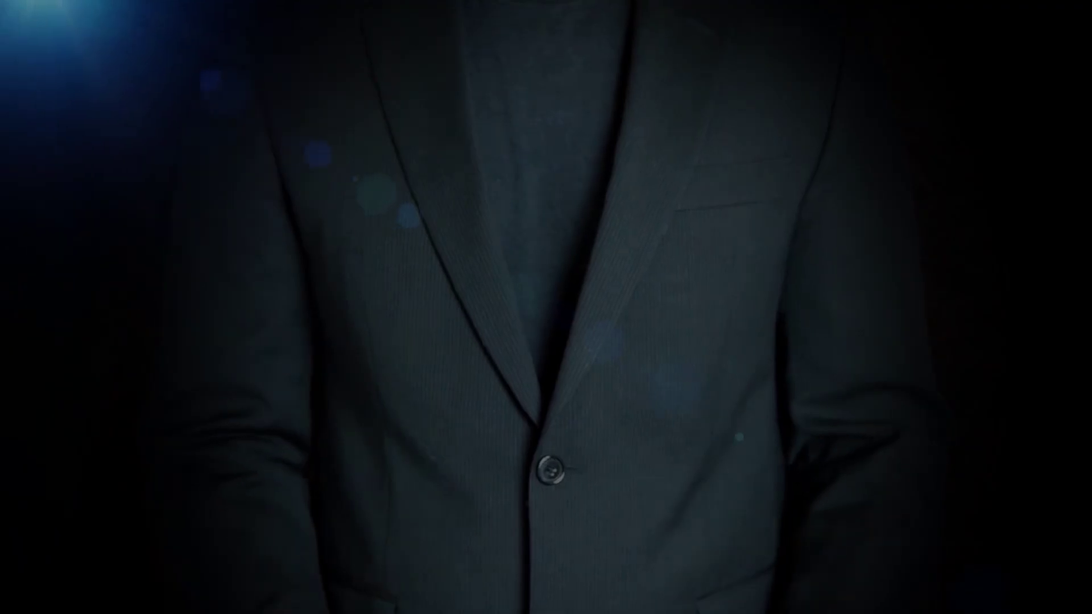